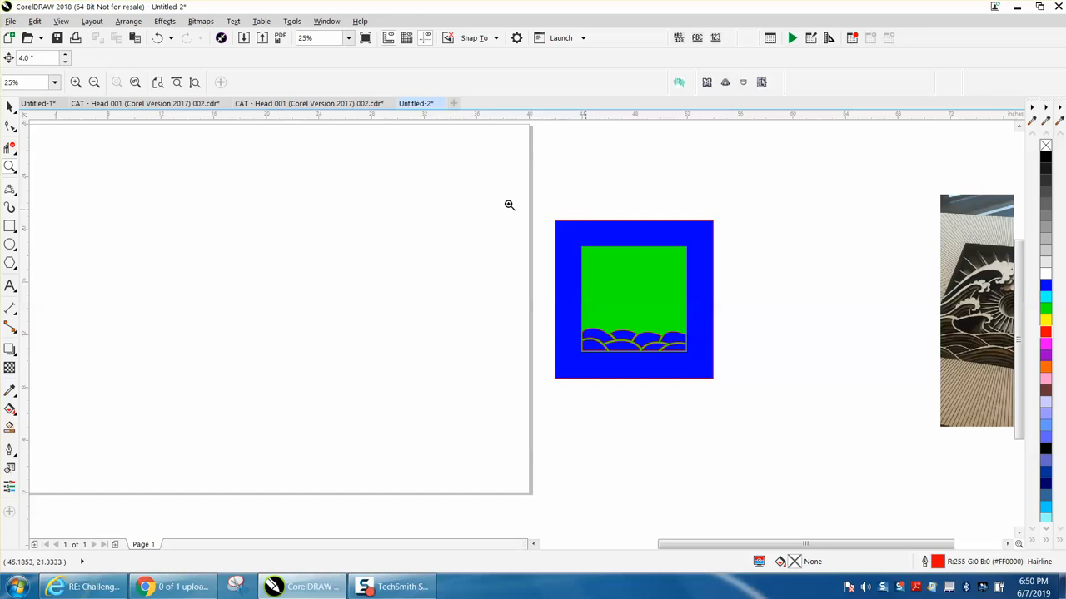
{"action": "left_click", "coordinate": [9, 106]}
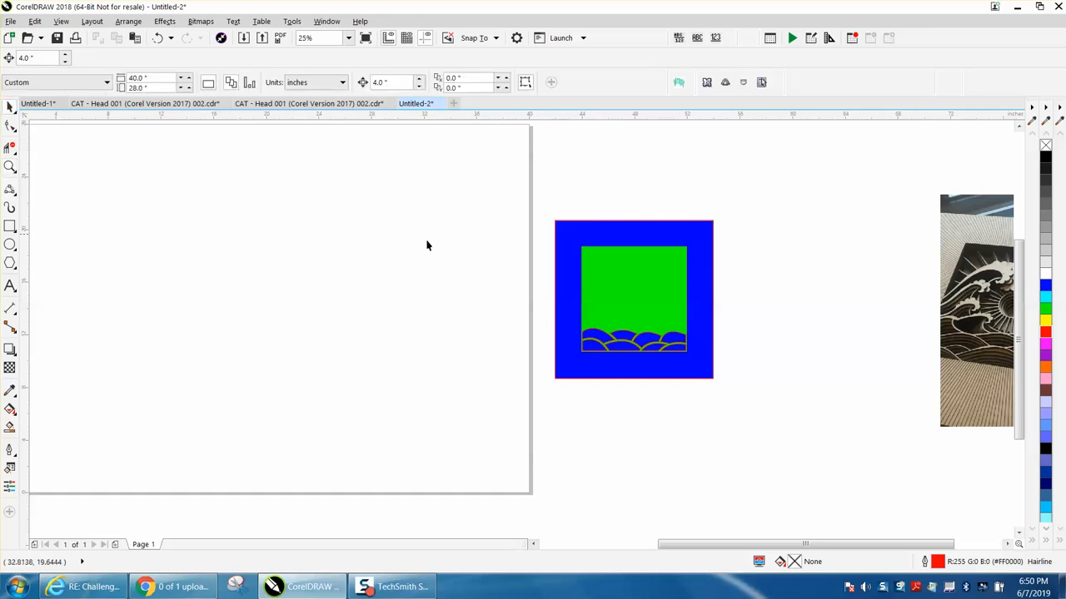
{"action": "left_click", "coordinate": [10, 167]}
{"action": "left_click_drag", "start_coordinate": [565, 266], "coordinate": [733, 399]}
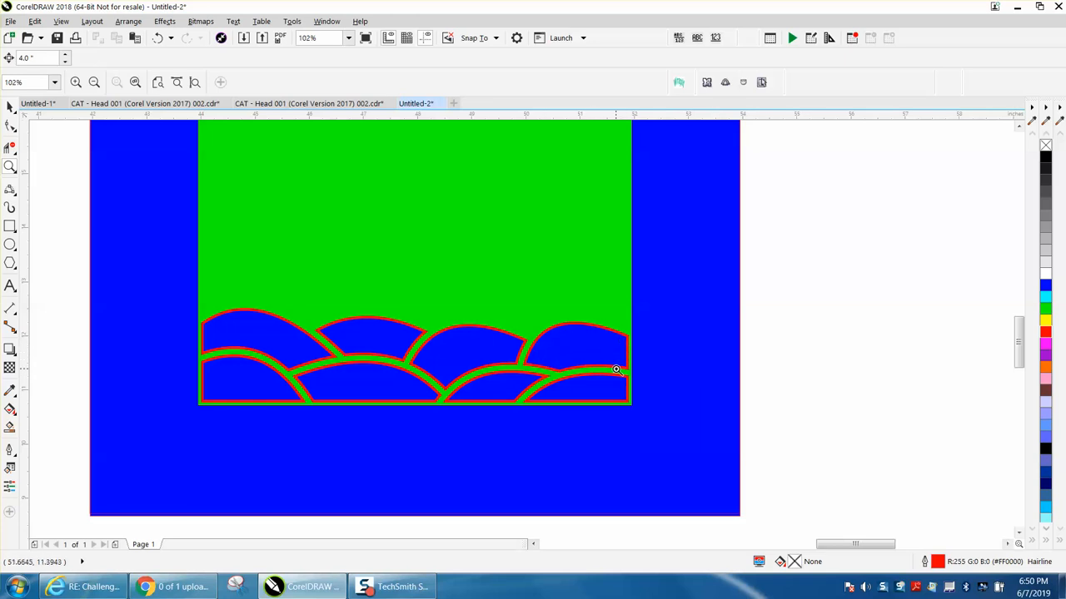
{"action": "right_click", "coordinate": [533, 295]}
{"action": "right_click", "coordinate": [533, 295]}
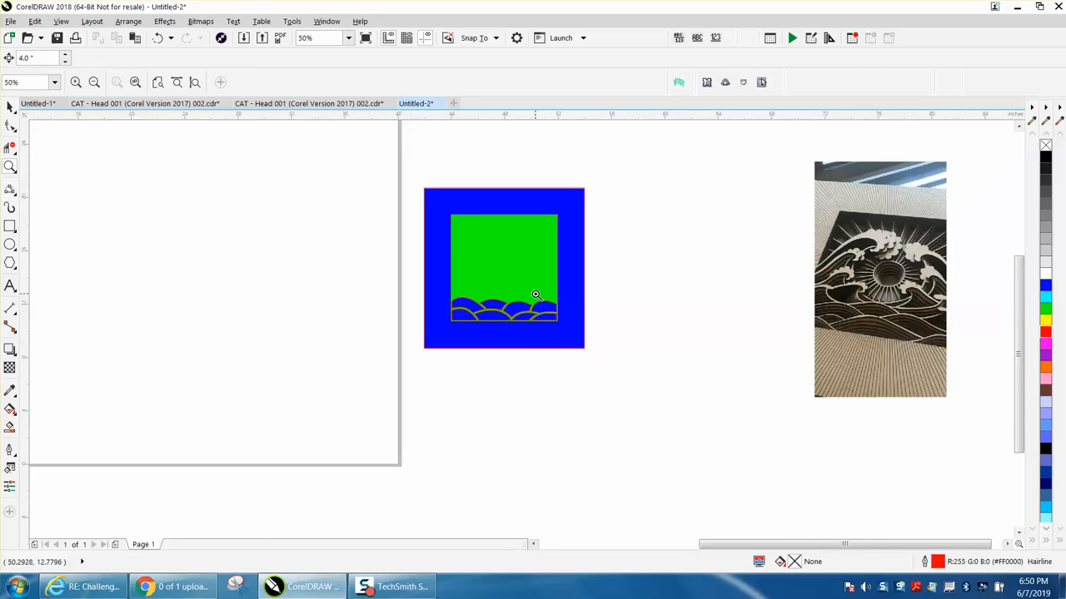
{"action": "left_click", "coordinate": [10, 106]}
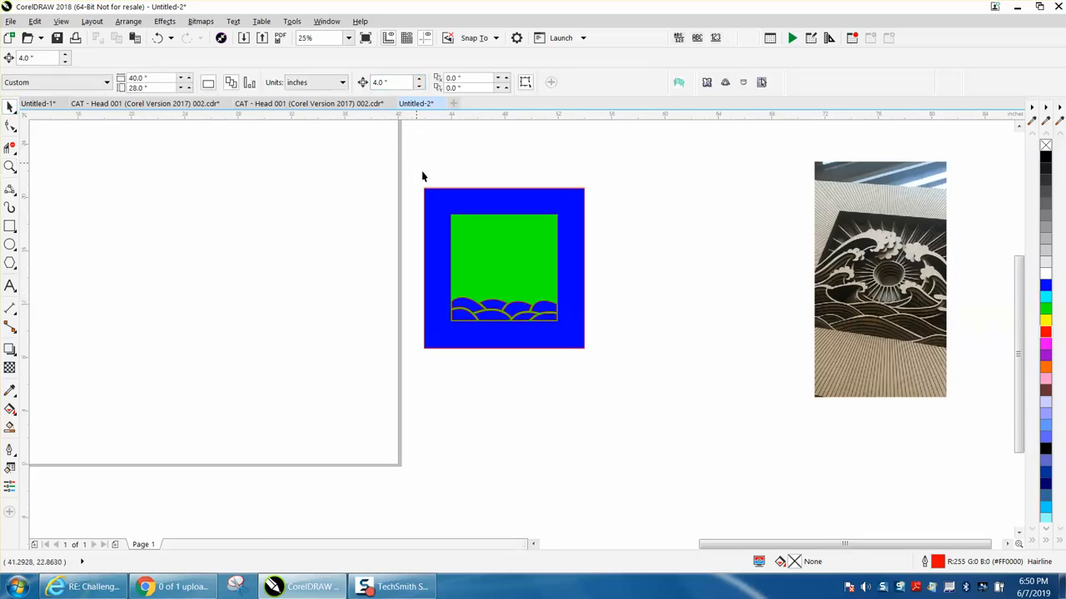
Step: Set the nudge distance to 13 inches, and move the unfilled 12-inch red-outlined square to the centre of the page
{"action": "left_click", "coordinate": [441, 199]}
{"action": "left_click", "coordinate": [280, 161]}
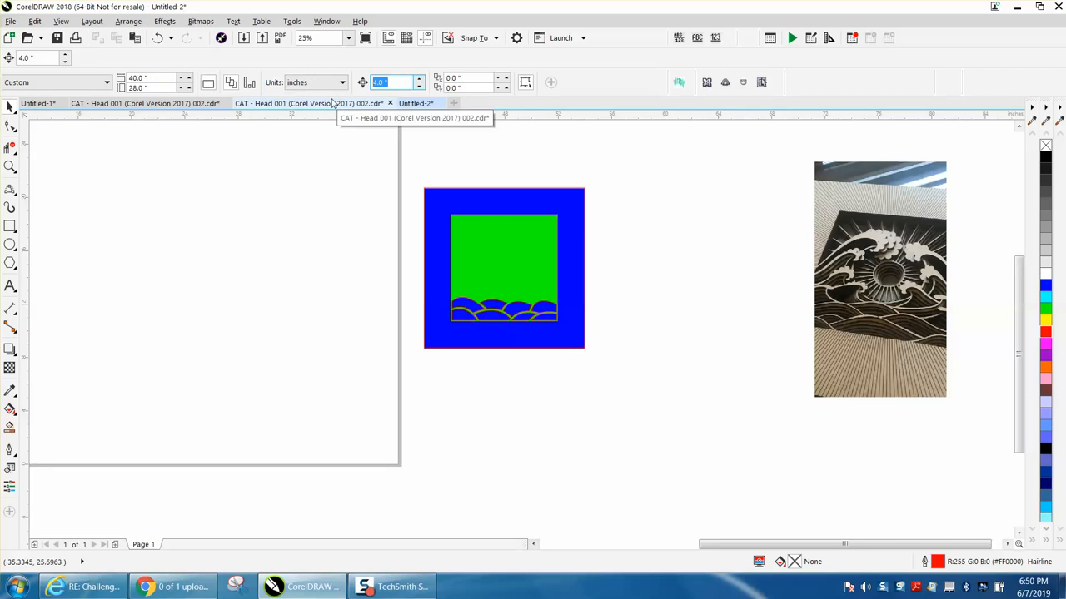
{"action": "left_click", "coordinate": [498, 199]}
{"action": "key", "text": "Left"}
{"action": "key", "text": "Left"}
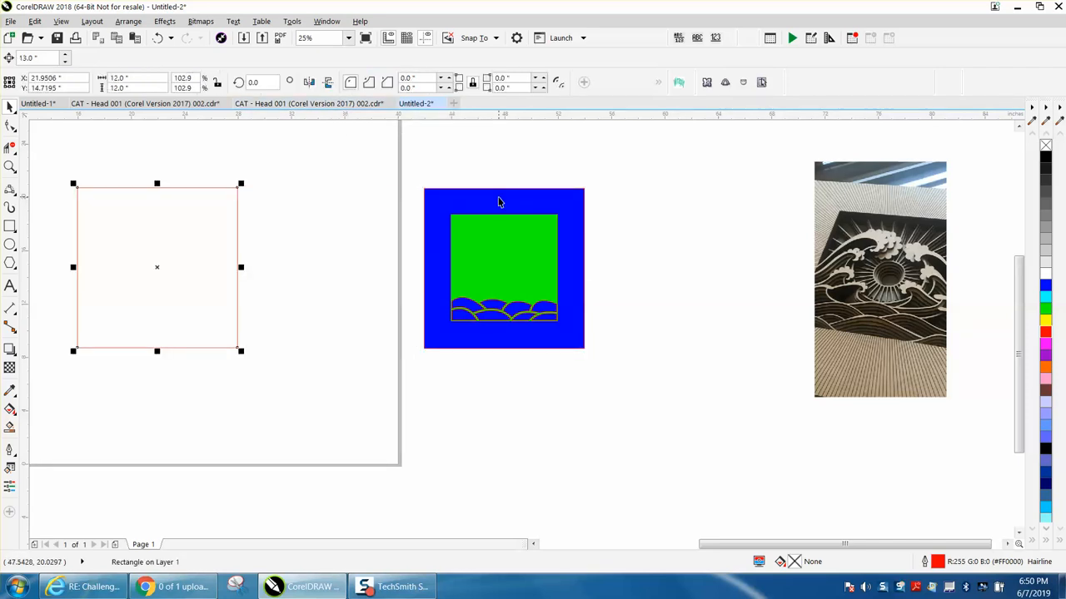
{"action": "key", "text": "p"}
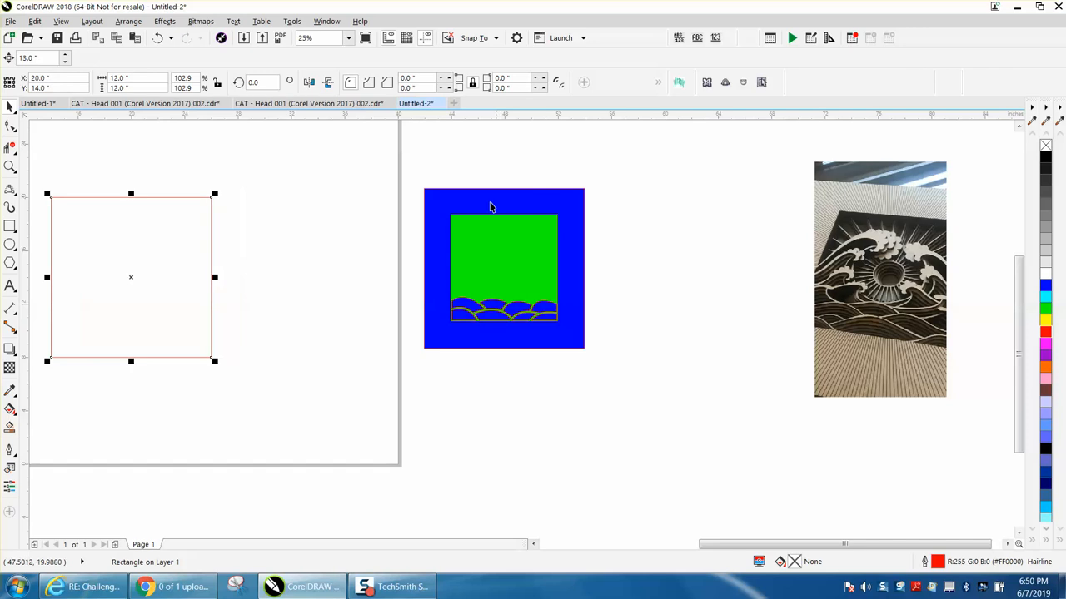
Step: Nudge the blue square 13 inches to the right, and centre the green wave panel on the page inside the outlined square
{"action": "left_click", "coordinate": [492, 207]}
{"action": "key", "text": "Right"}
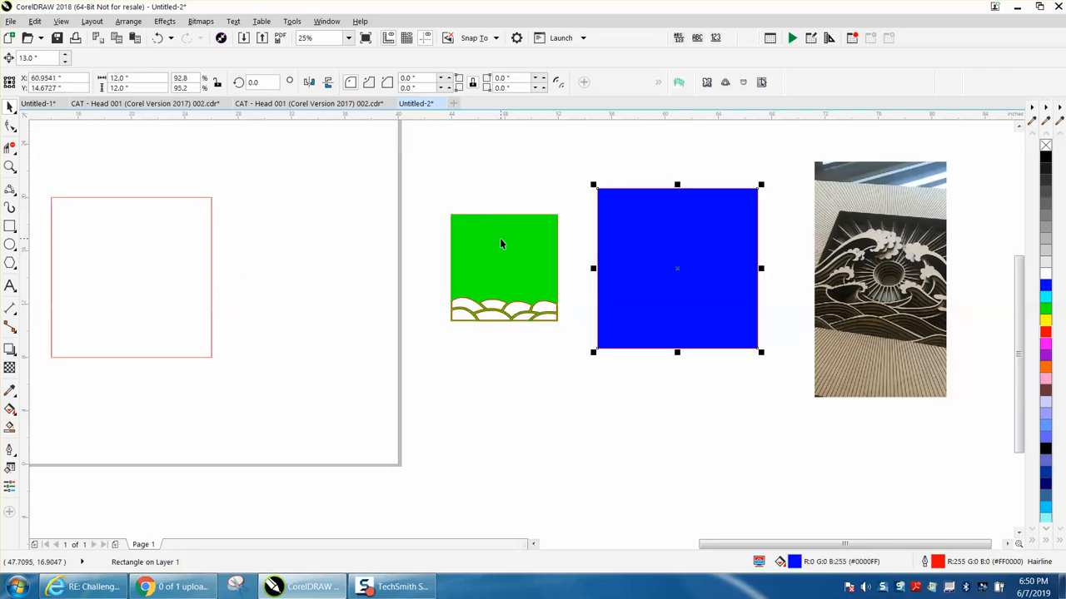
{"action": "left_click", "coordinate": [501, 239]}
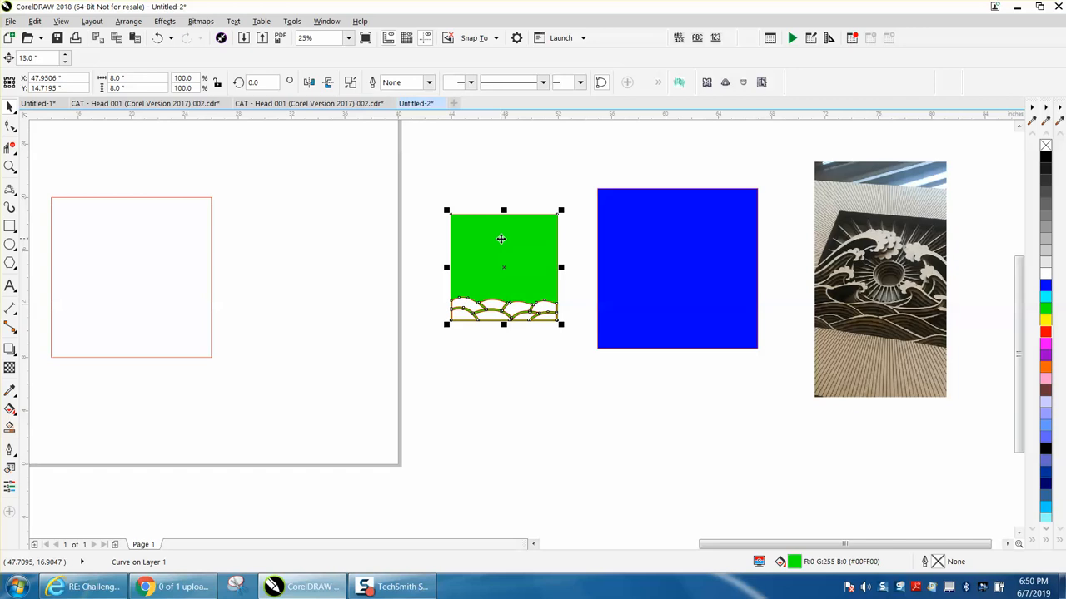
{"action": "key", "text": "Left"}
{"action": "key", "text": "Left"}
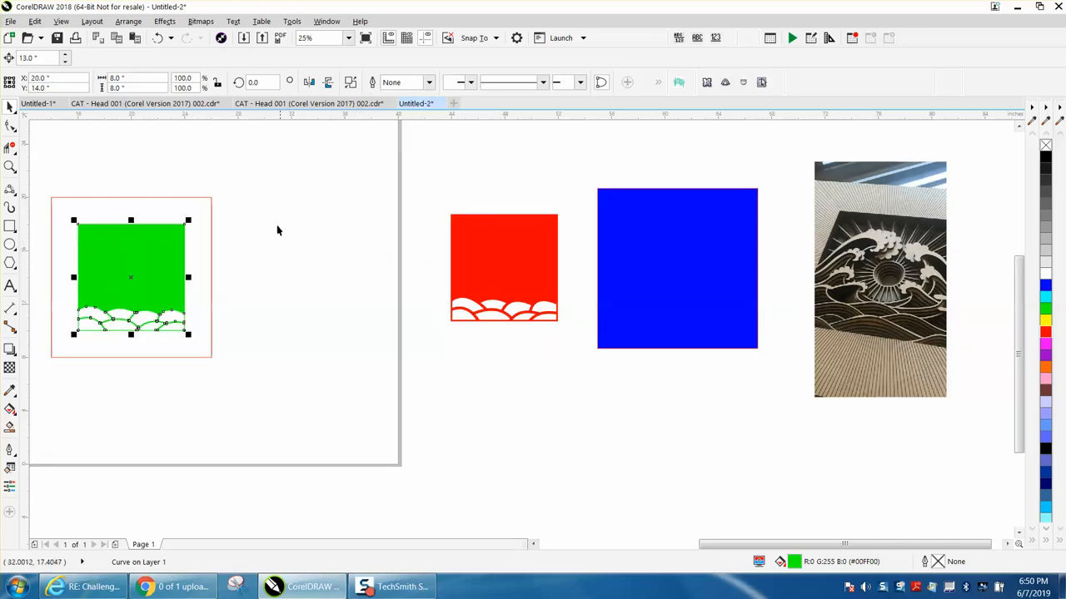
Step: Remove the green wave panel's fill and give it a red outline
{"action": "scroll", "coordinate": [277, 233], "scroll_direction": "down", "scroll_amount": 1}
{"action": "left_click", "coordinate": [10, 166]}
{"action": "left_click_drag", "start_coordinate": [149, 203], "coordinate": [311, 311]}
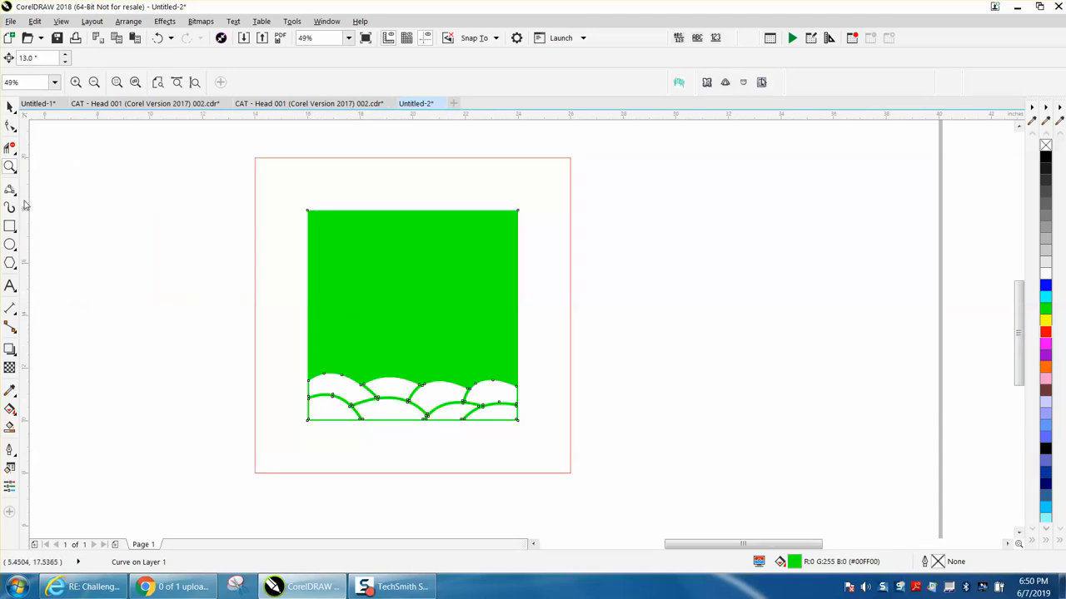
{"action": "left_click", "coordinate": [10, 107]}
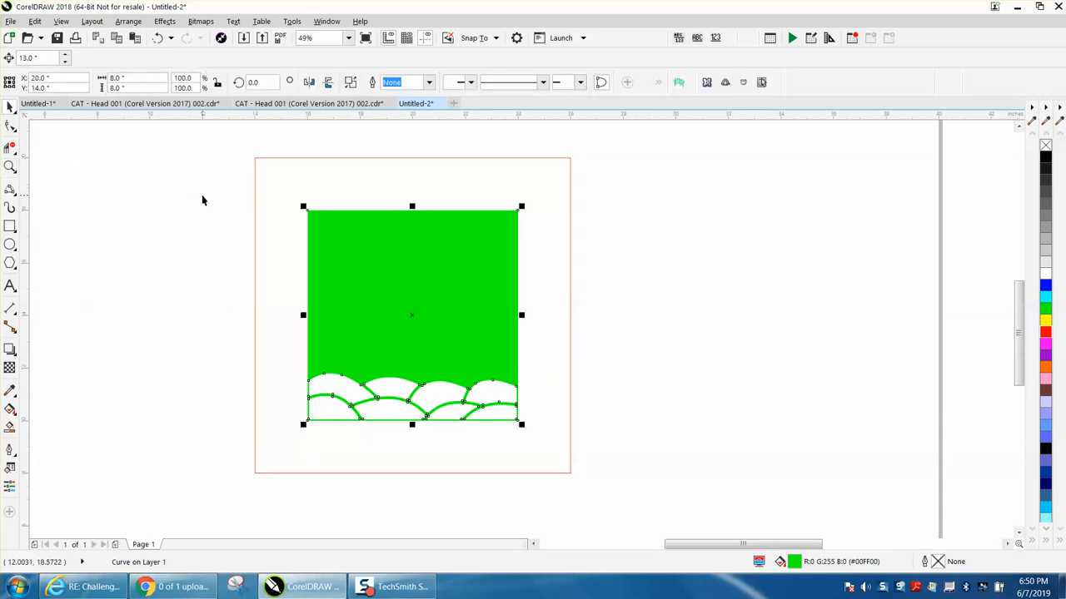
{"action": "left_click", "coordinate": [1046, 145]}
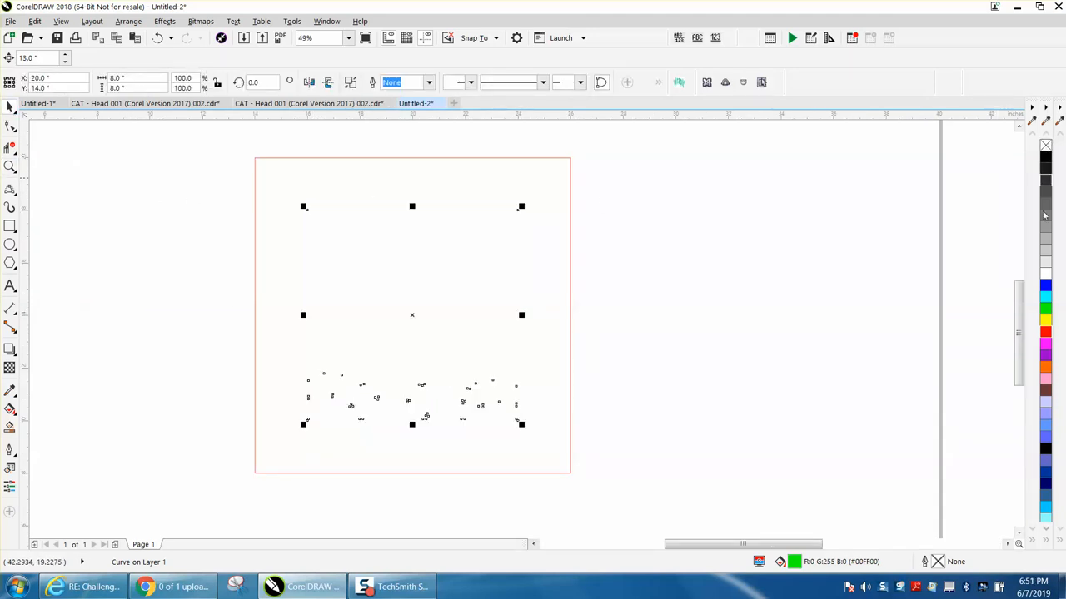
{"action": "right_click", "coordinate": [1046, 331]}
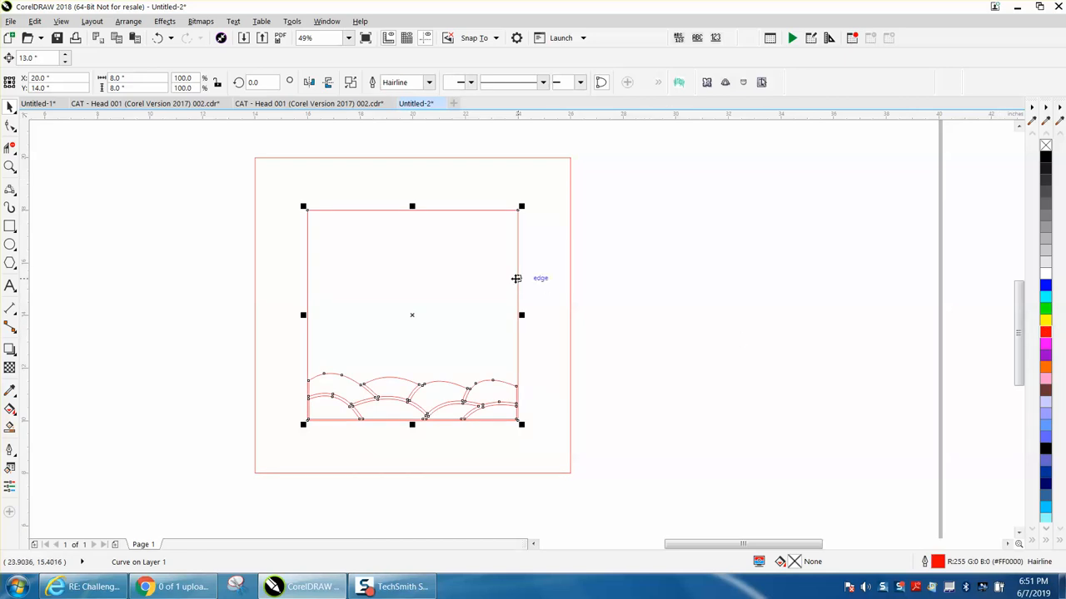
Step: Duplicate the outlined wave panel in place, centred on the page, and mirror the copy vertically
{"action": "left_click_drag", "start_coordinate": [414, 314], "coordinate": [461, 293]}
{"action": "key", "text": "p"}
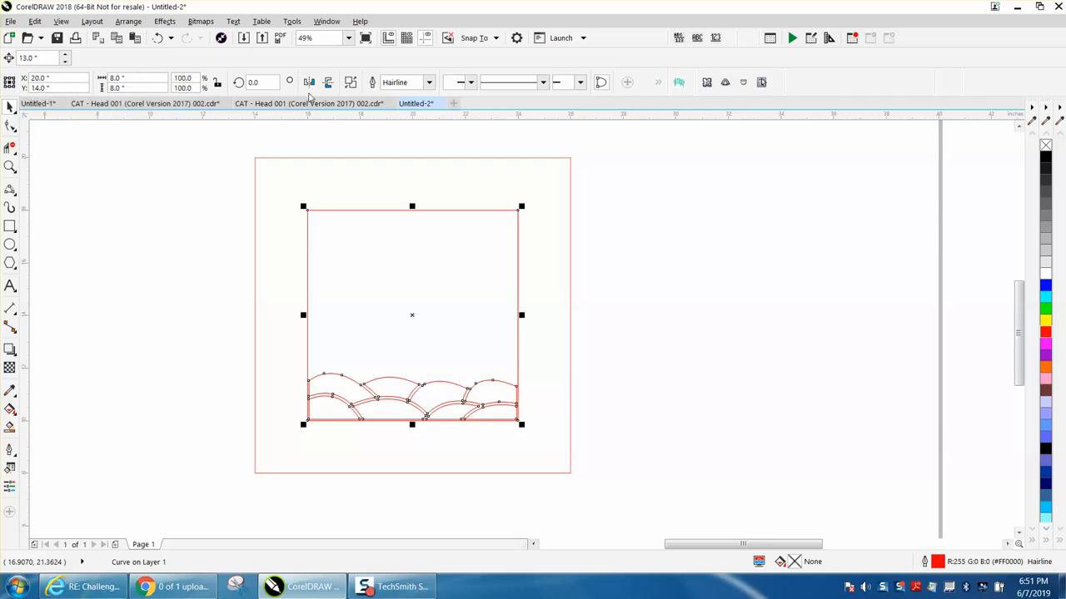
{"action": "left_click", "coordinate": [328, 83]}
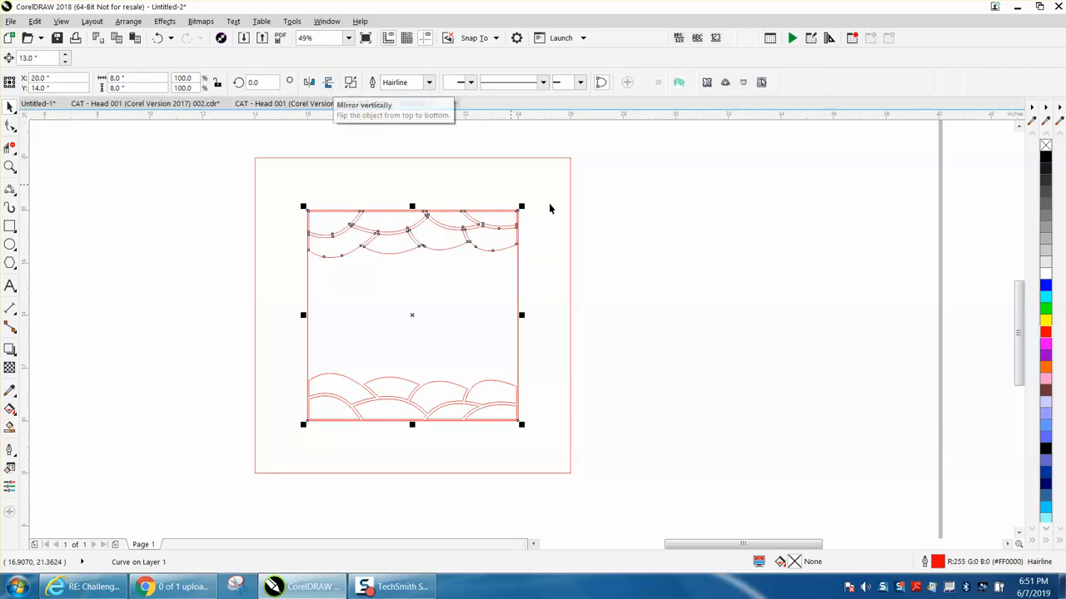
{"action": "left_click", "coordinate": [680, 256]}
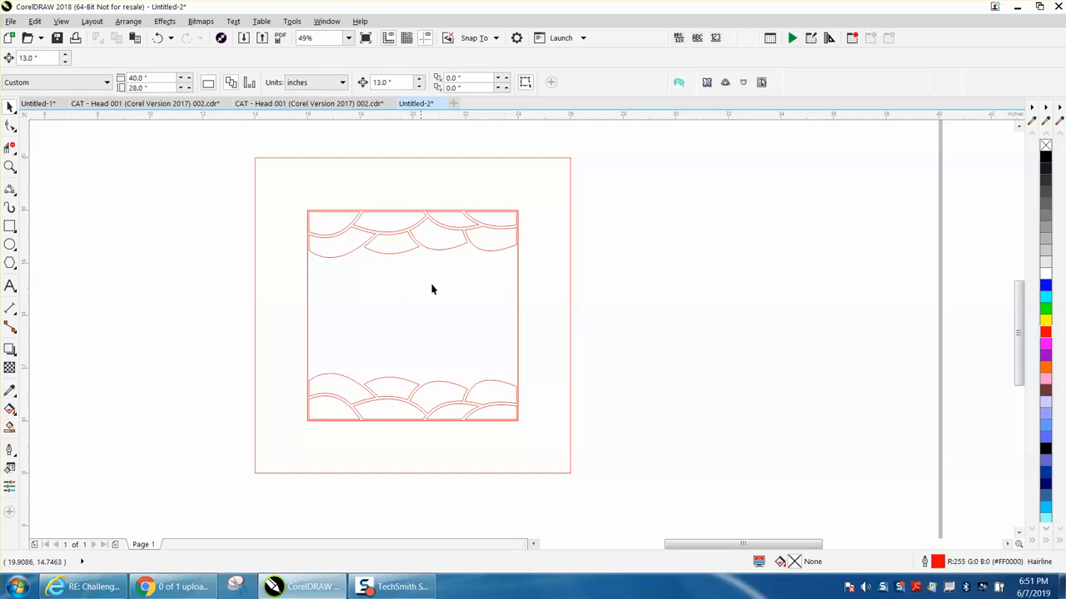
Step: Break apart the vertically flipped wave panel into separate curves
{"action": "left_click", "coordinate": [10, 166]}
{"action": "left_click_drag", "start_coordinate": [276, 183], "coordinate": [601, 455]}
{"action": "left_click", "coordinate": [10, 105]}
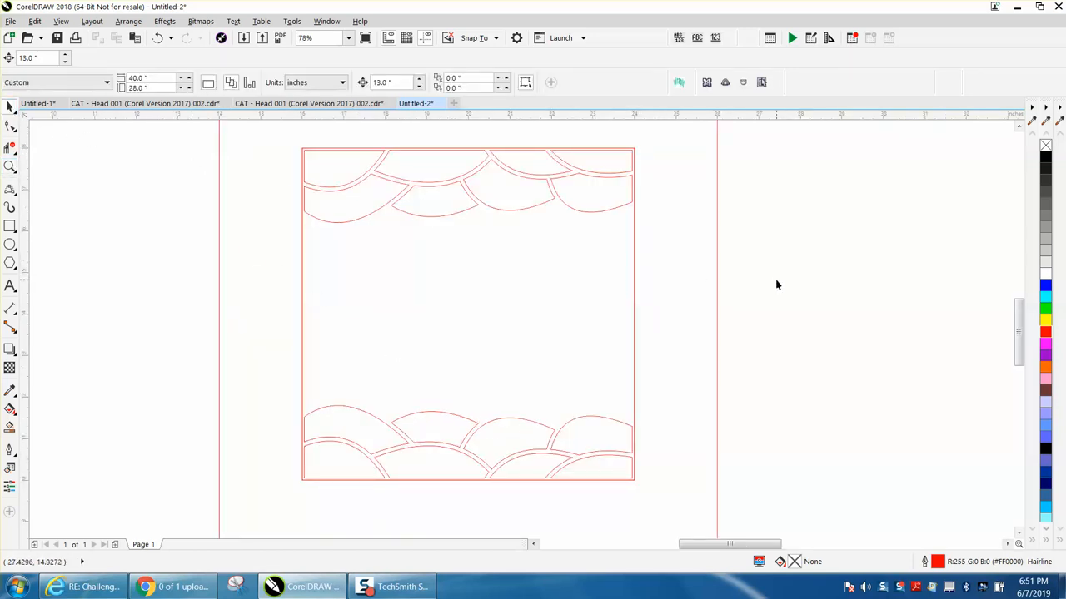
{"action": "left_click", "coordinate": [635, 264]}
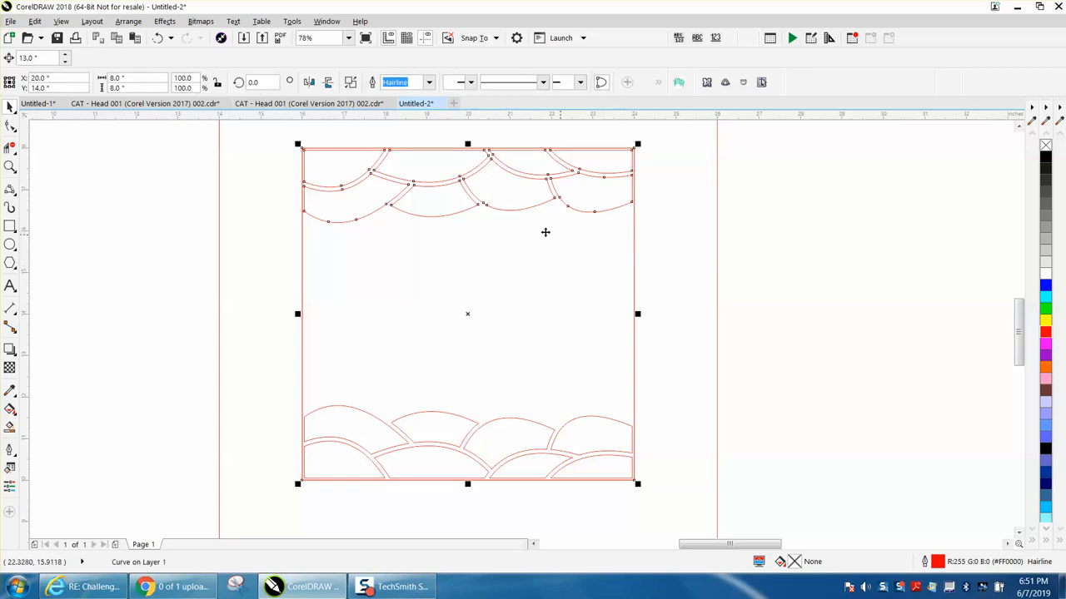
{"action": "left_click", "coordinate": [134, 21]}
{"action": "left_click", "coordinate": [165, 248]}
{"action": "left_click", "coordinate": [167, 235]}
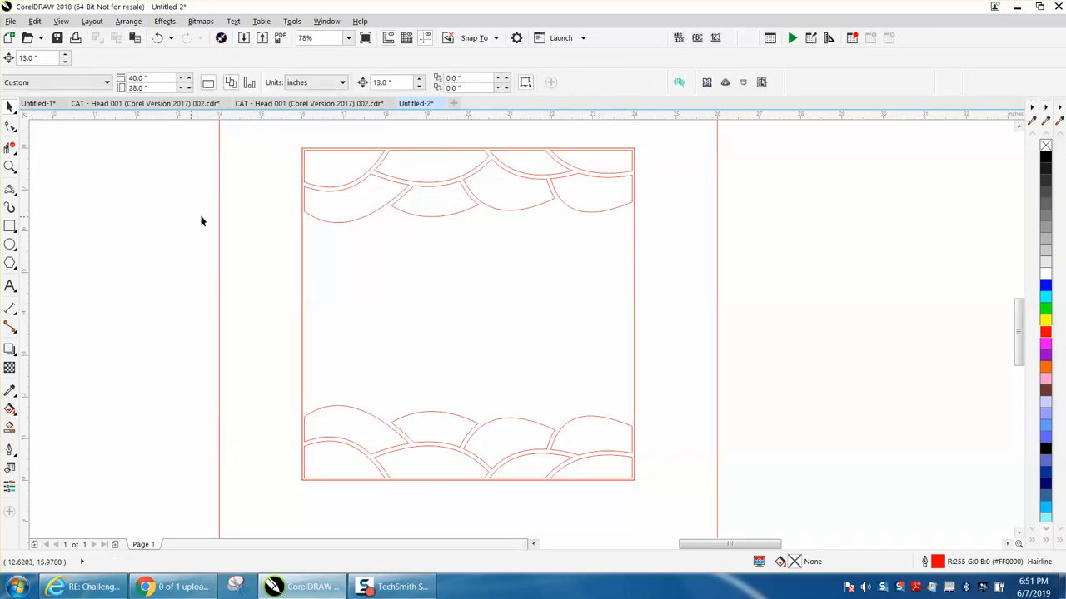
Step: Delete the flipped panel's duplicate square frame, test-move the remaining bottom wave panel, and undo that move
{"action": "left_click", "coordinate": [302, 196]}
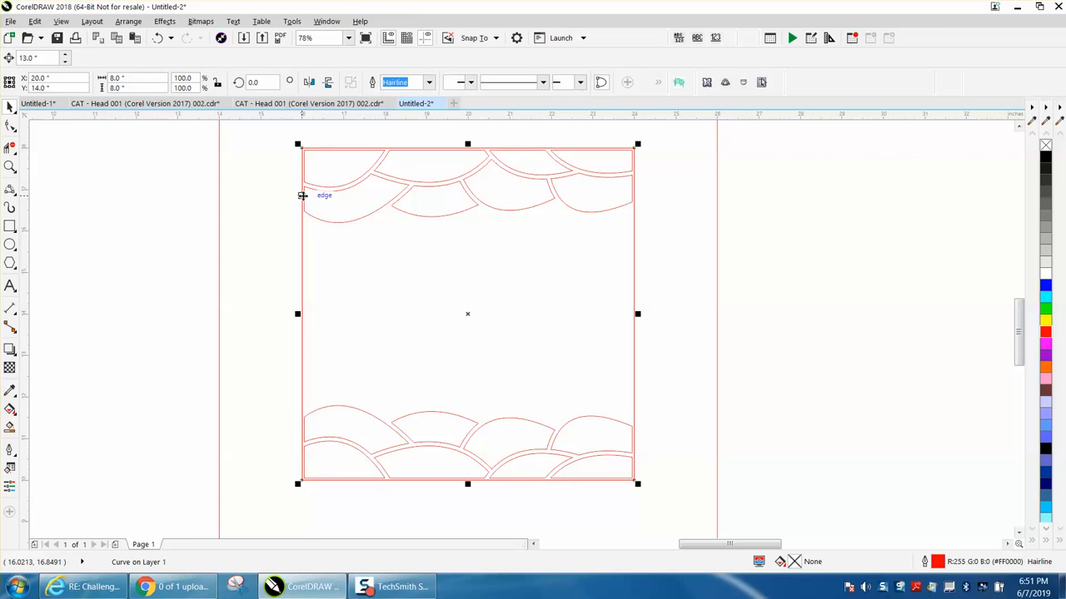
{"action": "key", "text": "ctrl+d"}
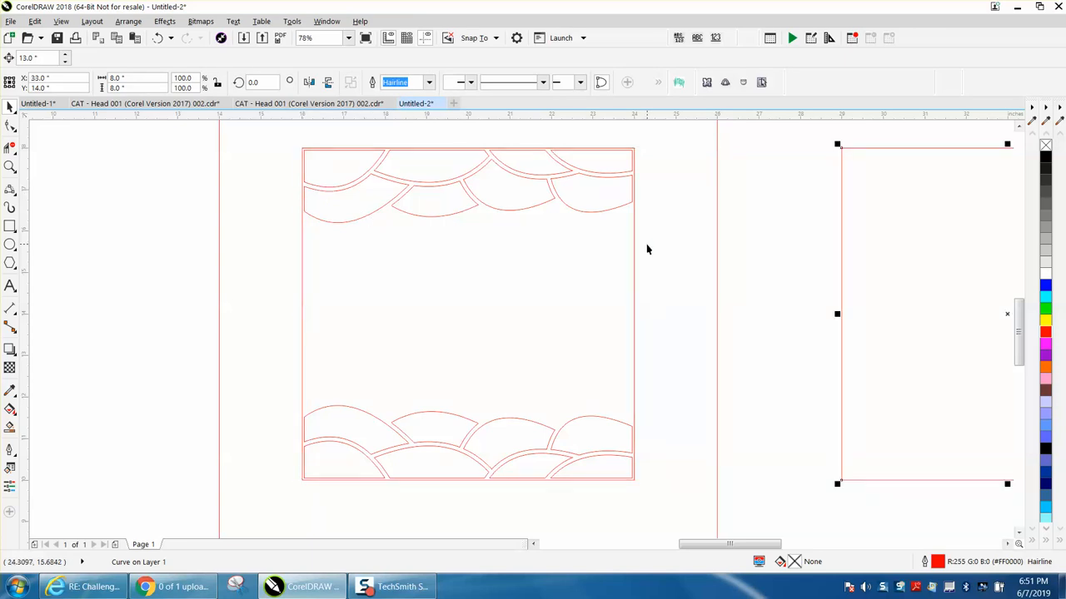
{"action": "key", "text": "Delete"}
{"action": "left_click_drag", "start_coordinate": [635, 248], "coordinate": [687, 236]}
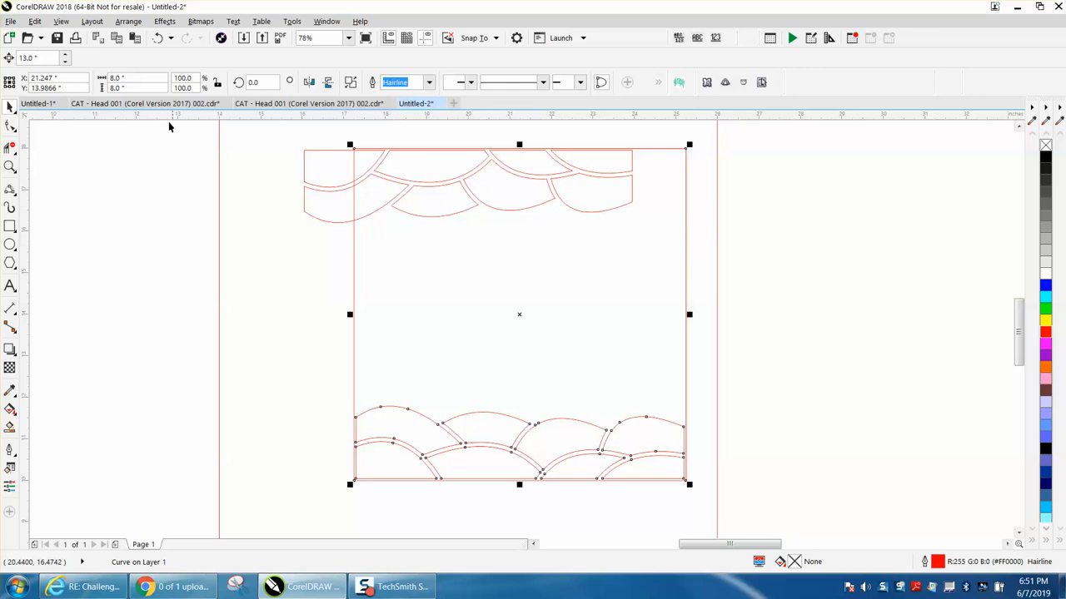
{"action": "left_click", "coordinate": [157, 38]}
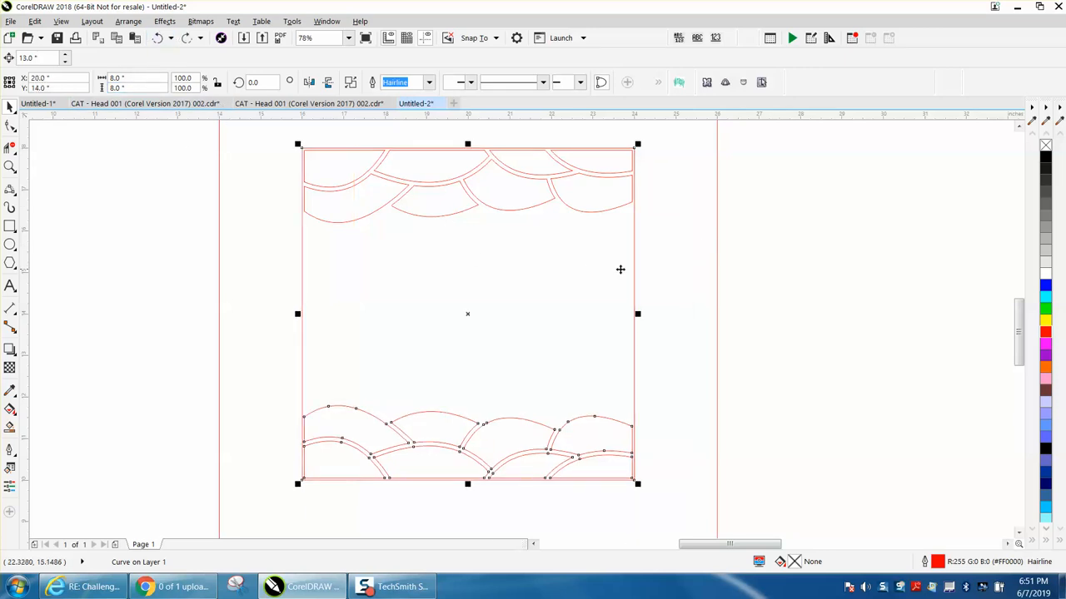
Step: Smart Fill the area between the wave shapes with green and no outline, and nudge the new shape 13 inches left
{"action": "scroll", "coordinate": [653, 280], "scroll_direction": "down", "scroll_amount": 2}
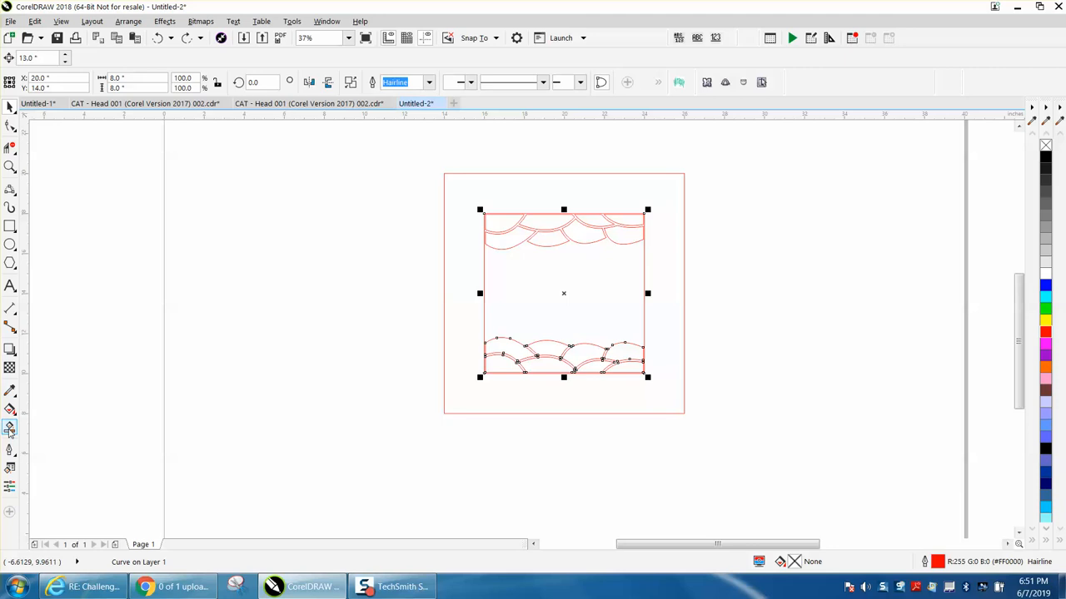
{"action": "left_click", "coordinate": [10, 428]}
{"action": "left_click", "coordinate": [532, 305]}
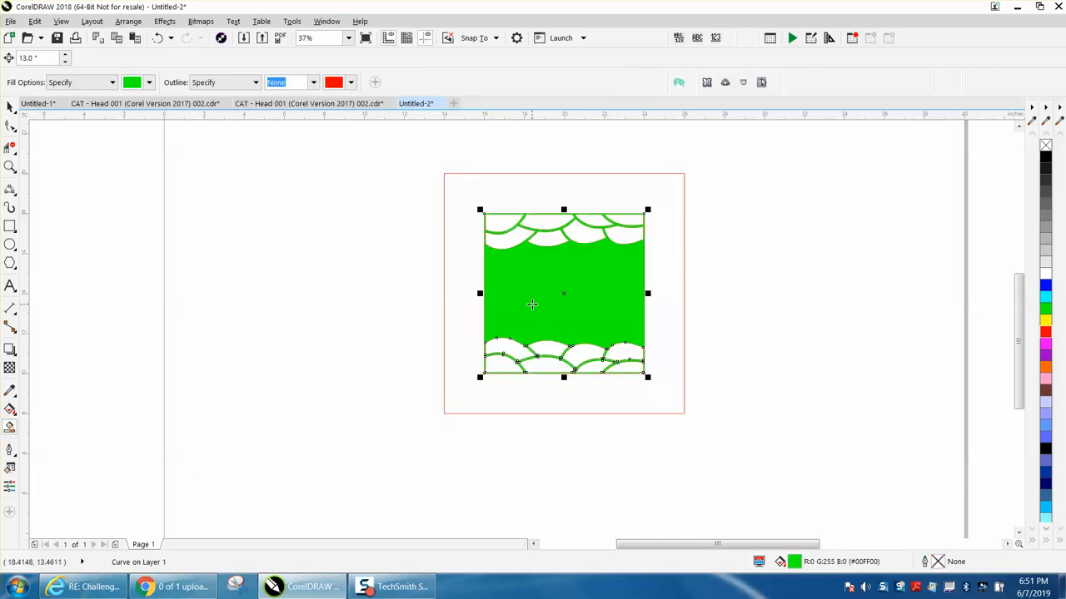
{"action": "left_click", "coordinate": [11, 108]}
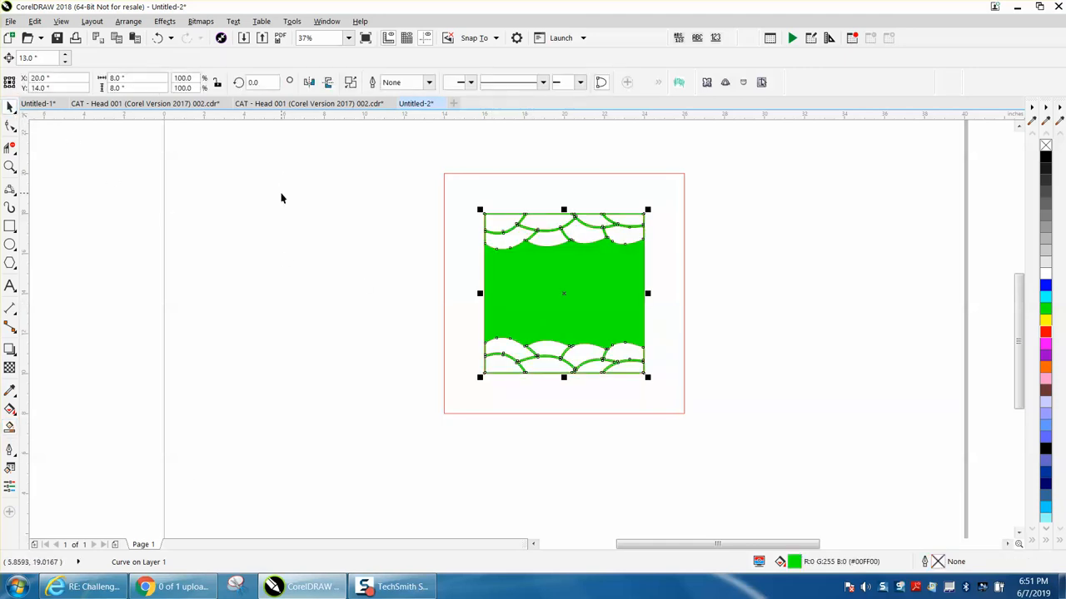
{"action": "key", "text": "Left"}
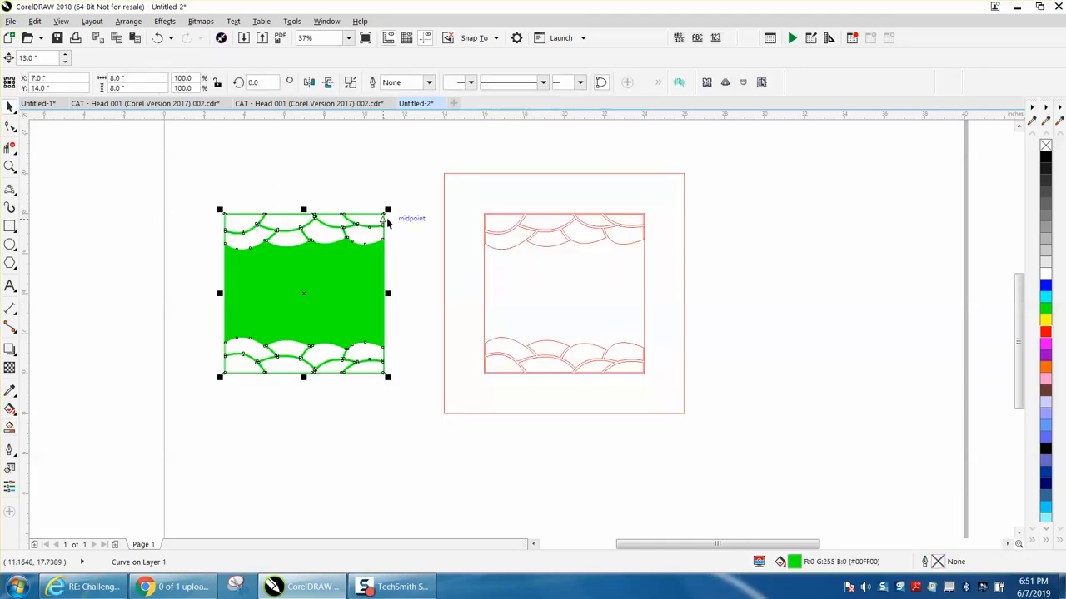
Step: Delete the leftover red wave outlines and frame inside the 12-inch square
{"action": "left_click_drag", "start_coordinate": [205, 179], "coordinate": [418, 390]}
{"action": "left_click_drag", "start_coordinate": [437, 194], "coordinate": [687, 402]}
{"action": "key", "text": "Delete"}
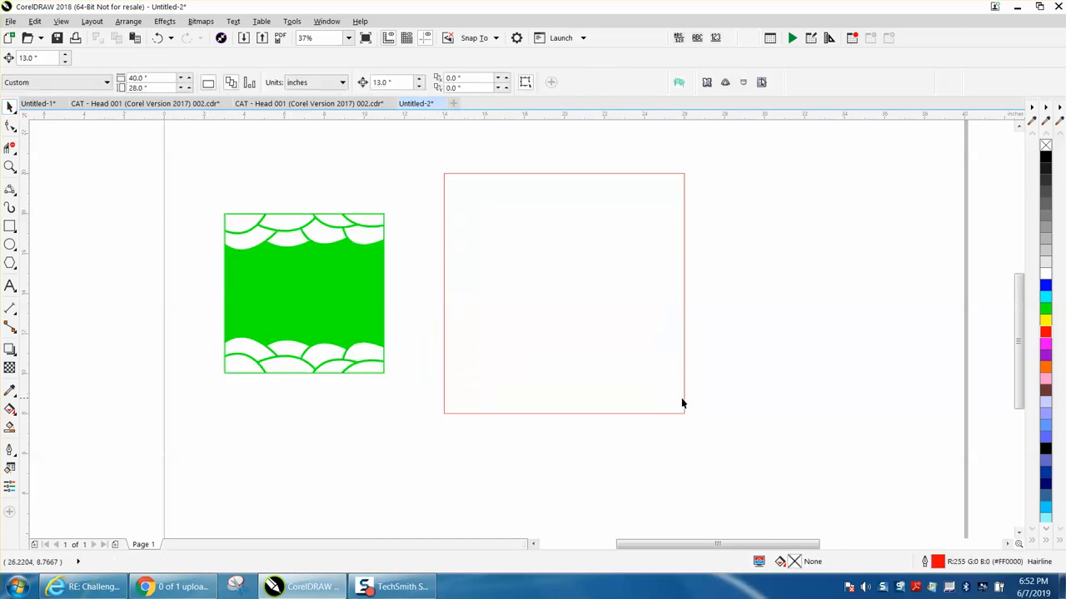
Step: Centre the solid red wave panel on the page, remove its fill and give it a red outline
{"action": "scroll", "coordinate": [645, 385], "scroll_direction": "down", "scroll_amount": 2}
{"action": "left_click", "coordinate": [871, 361]}
{"action": "key", "text": "p"}
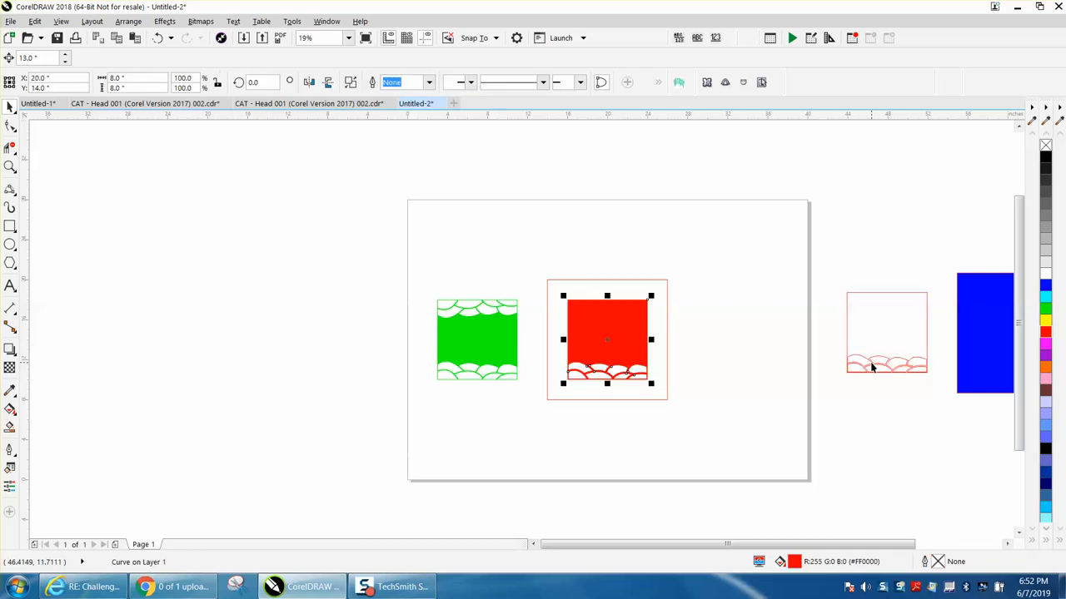
{"action": "left_click", "coordinate": [1044, 146]}
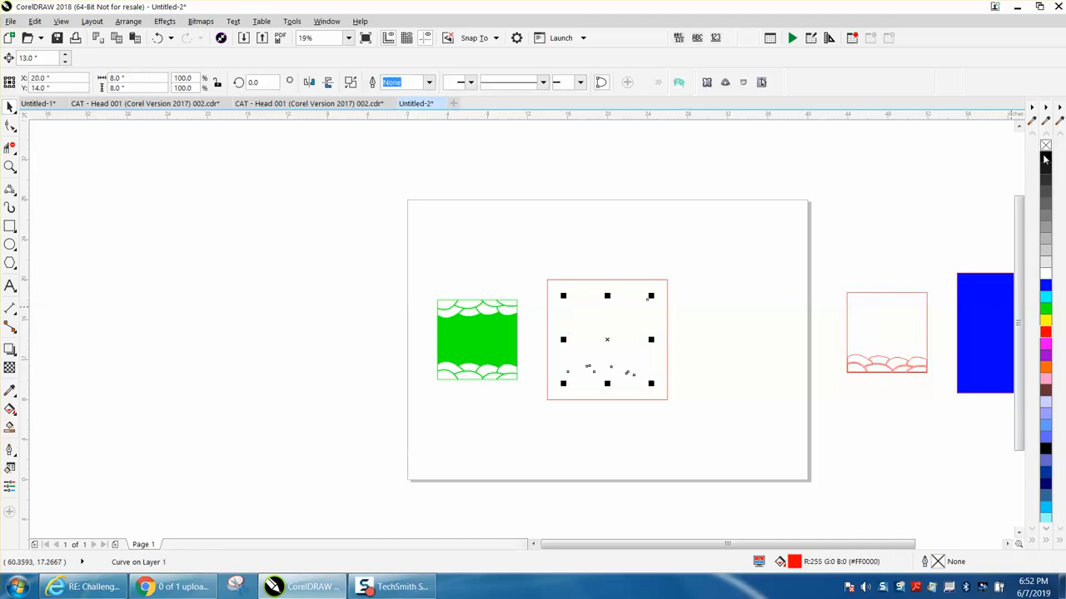
{"action": "right_click", "coordinate": [1045, 333]}
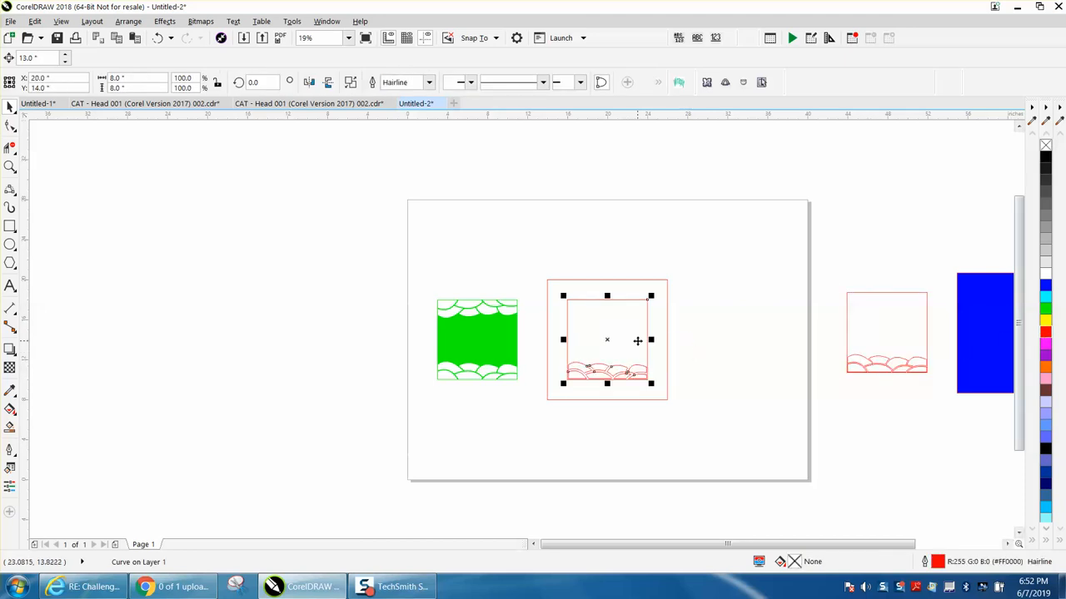
Step: Duplicate the second outlined wave panel in place and mirror the copy vertically
{"action": "left_click", "coordinate": [10, 166]}
{"action": "left_click_drag", "start_coordinate": [530, 283], "coordinate": [671, 381]}
{"action": "left_click", "coordinate": [10, 108]}
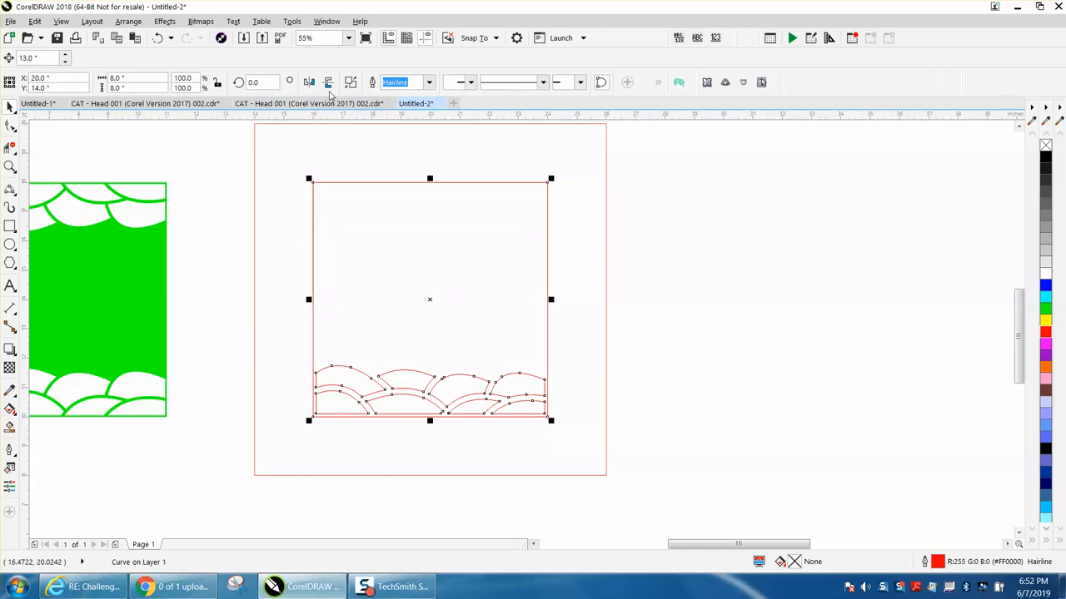
{"action": "left_click", "coordinate": [329, 85]}
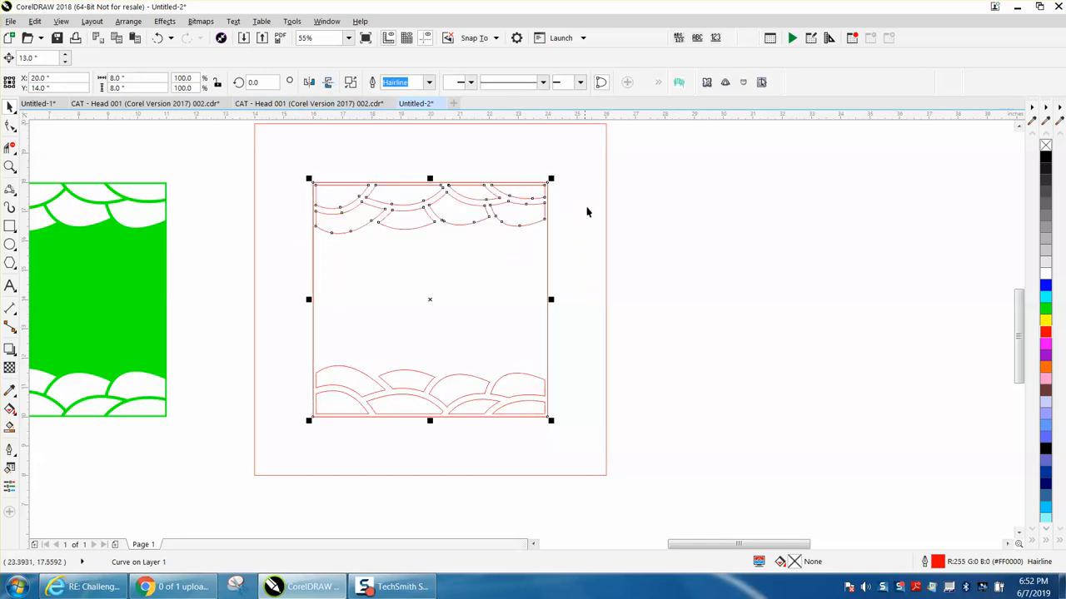
{"action": "left_click", "coordinate": [488, 214]}
{"action": "left_click_drag", "start_coordinate": [225, 159], "coordinate": [602, 448]}
{"action": "left_click", "coordinate": [127, 21]}
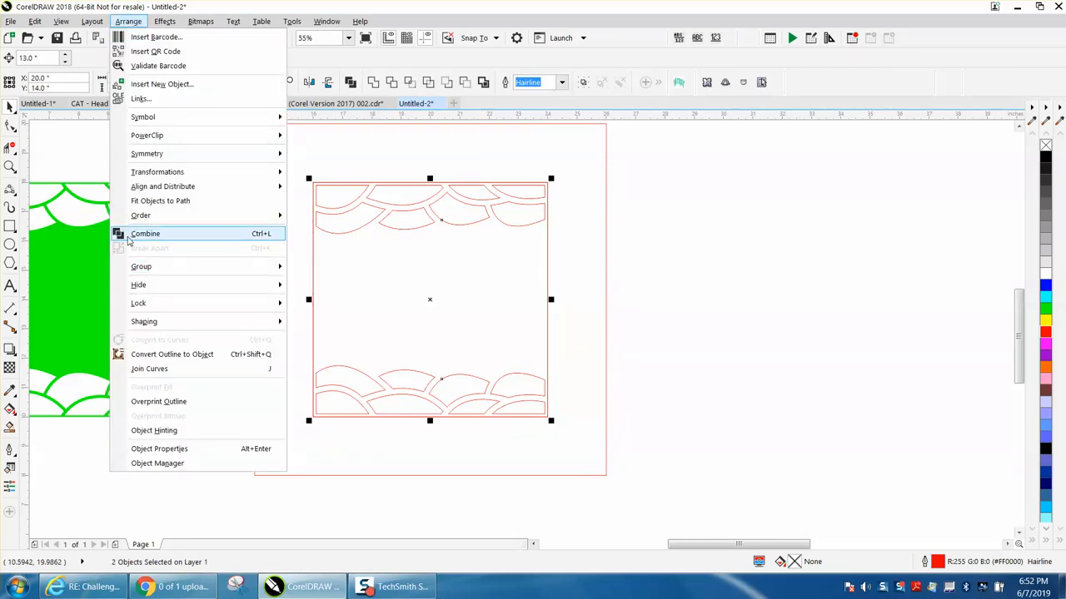
{"action": "left_click", "coordinate": [89, 153]}
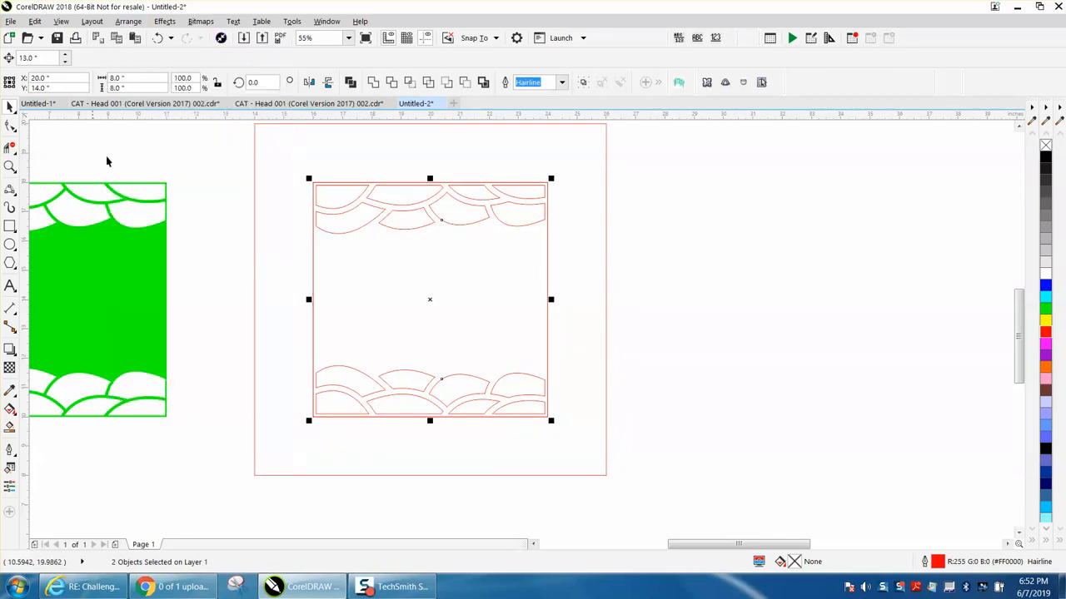
{"action": "left_click", "coordinate": [248, 196]}
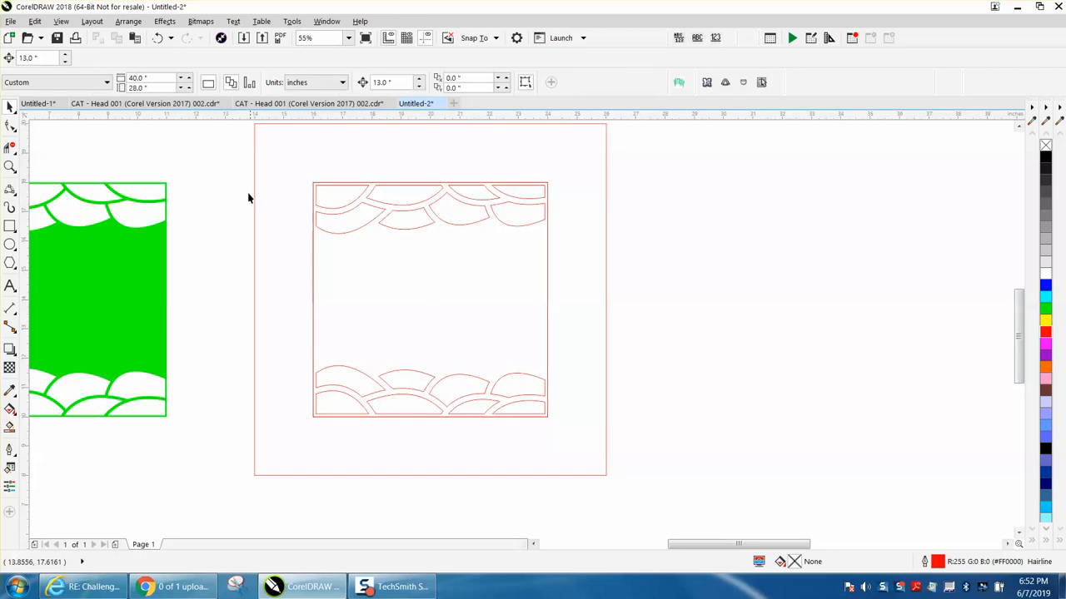
Step: Break apart the mirrored wave panel's curve and delete its 8-inch outer square
{"action": "left_click", "coordinate": [311, 204]}
{"action": "left_click", "coordinate": [128, 22]}
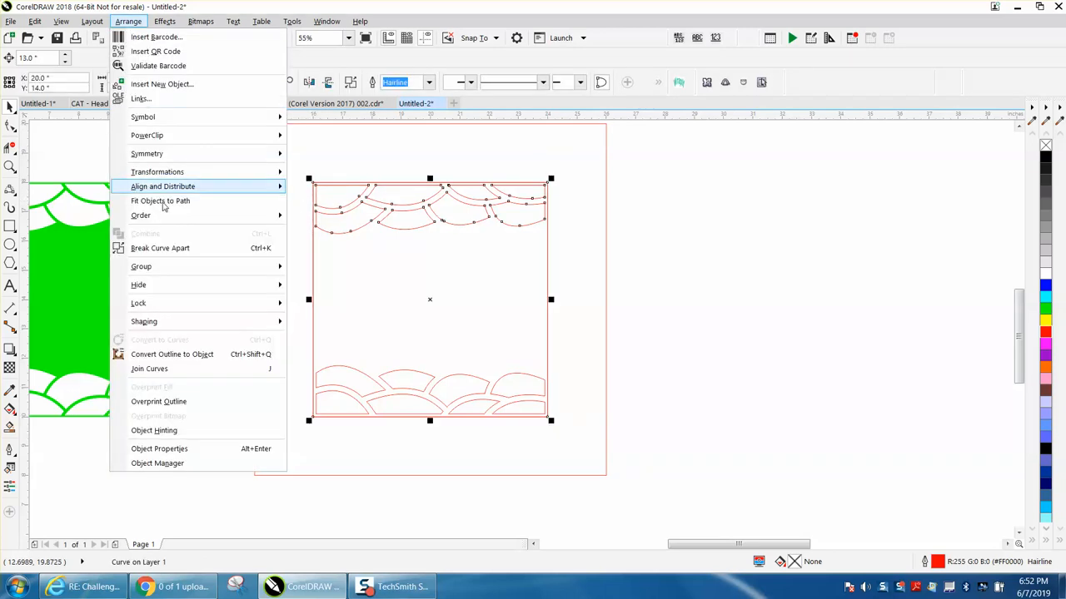
{"action": "left_click", "coordinate": [179, 248]}
{"action": "left_click", "coordinate": [316, 249]}
{"action": "left_click_drag", "start_coordinate": [313, 247], "coordinate": [674, 271]}
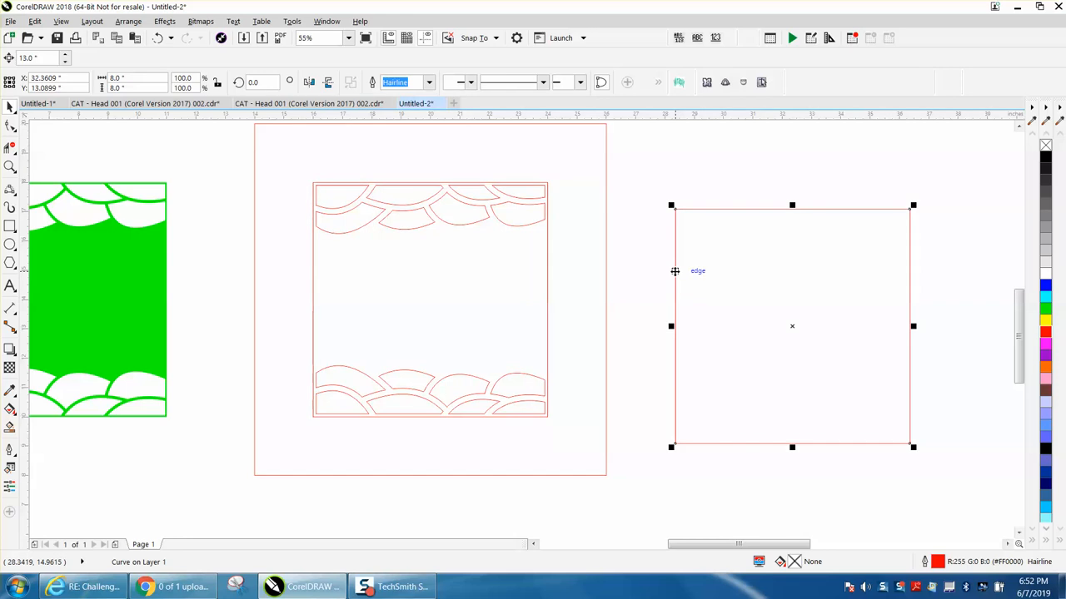
{"action": "key", "text": "Delete"}
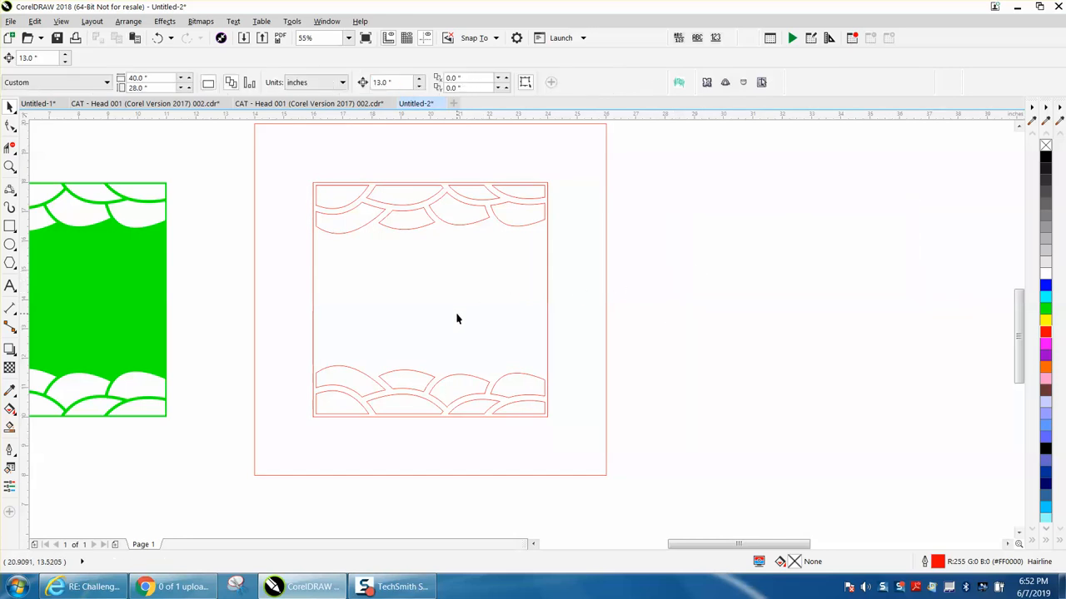
Step: Smart Fill the area between the upper and lower wave shapes with red and no outline
{"action": "scroll", "coordinate": [456, 319], "scroll_direction": "down", "scroll_amount": 2}
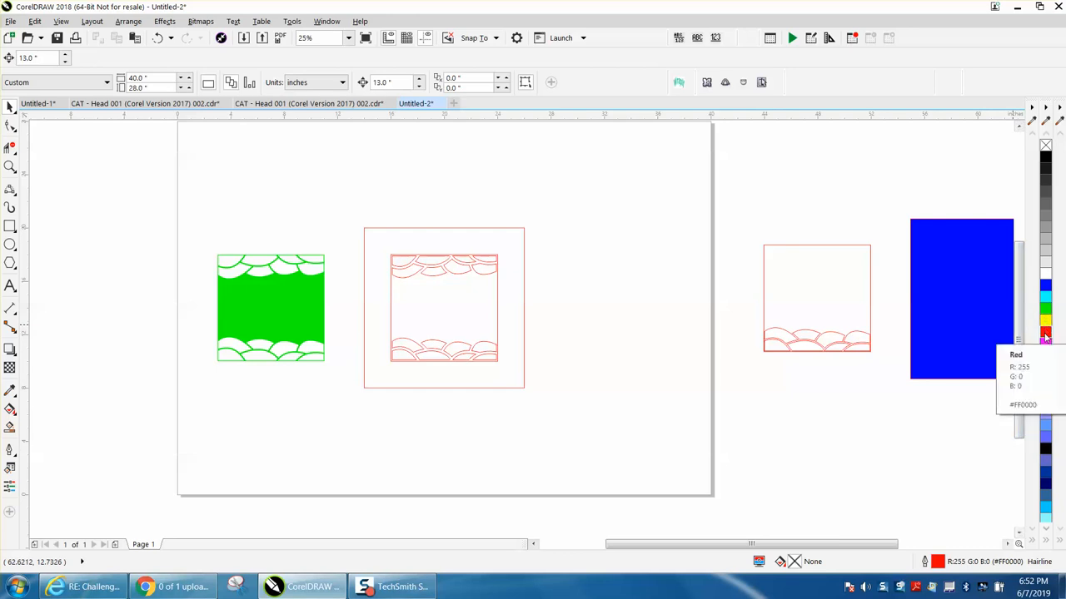
{"action": "scroll", "coordinate": [91, 379], "scroll_direction": "up", "scroll_amount": 1}
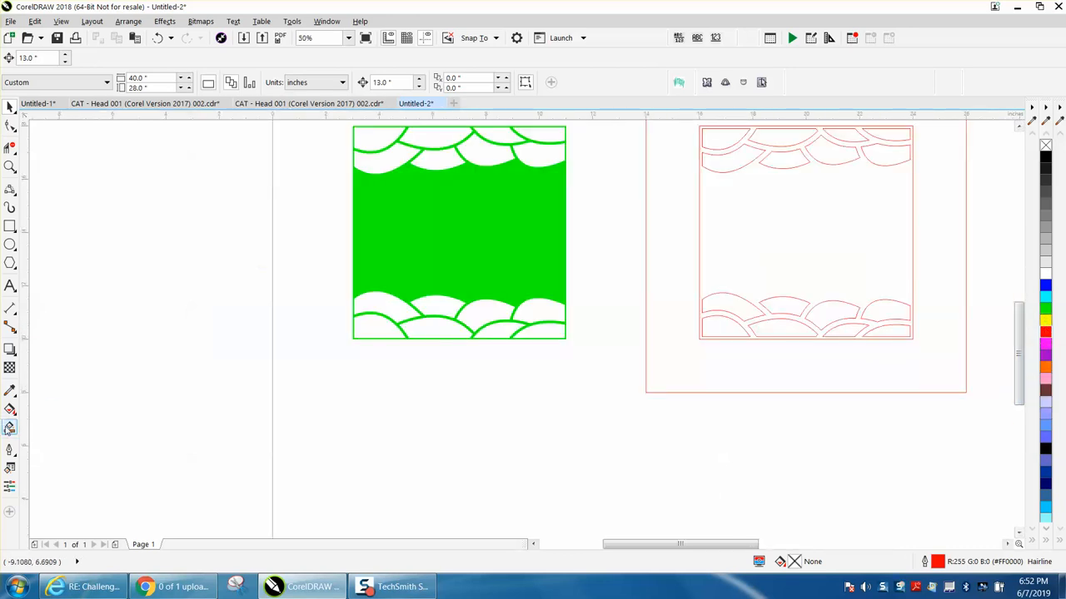
{"action": "left_click", "coordinate": [10, 426]}
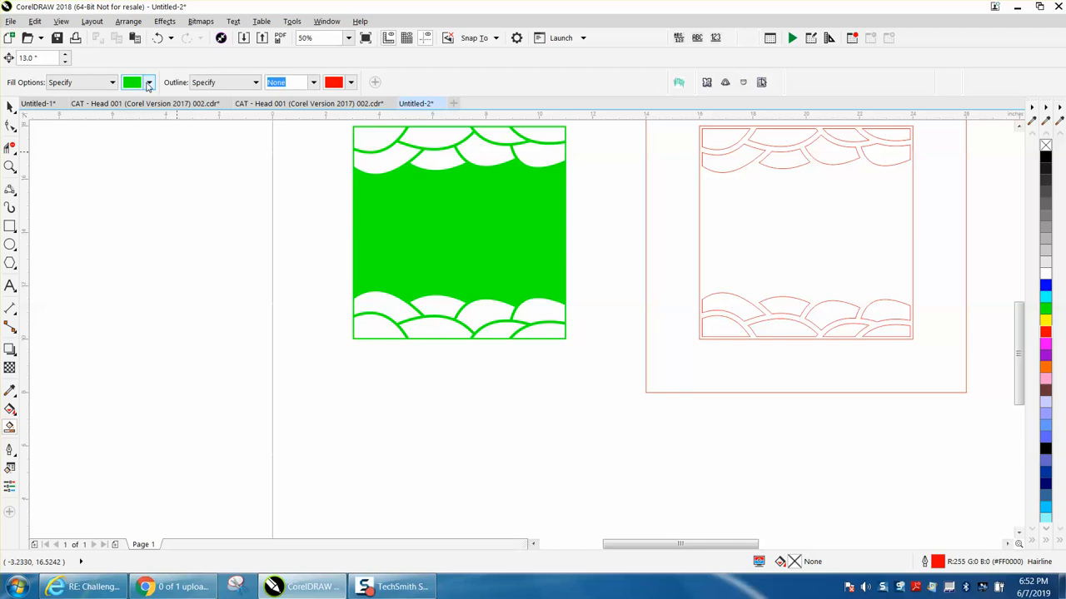
{"action": "left_click", "coordinate": [148, 86]}
{"action": "left_click", "coordinate": [180, 243]}
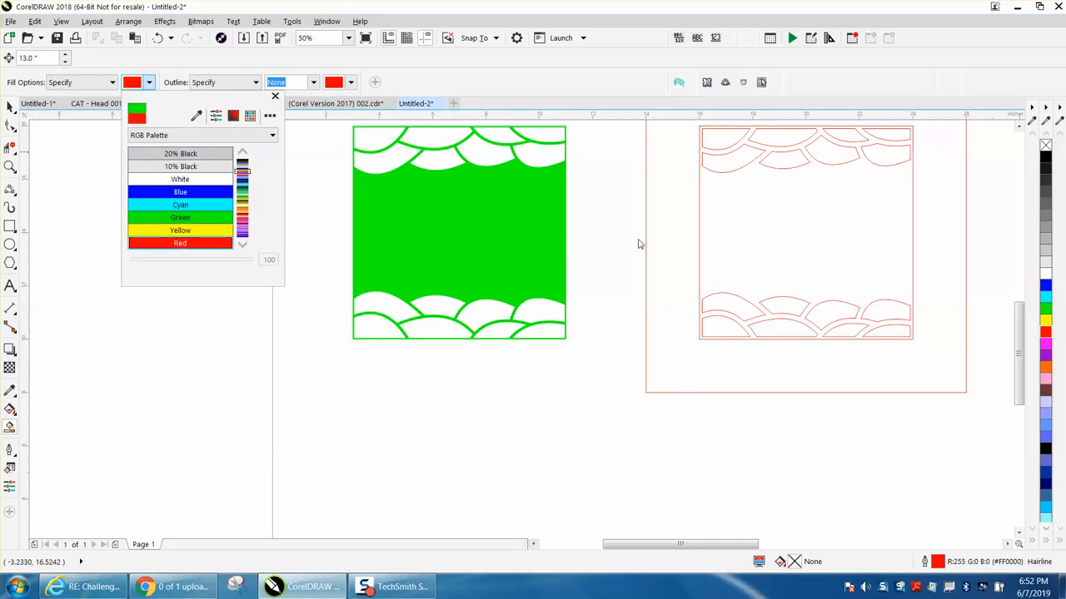
{"action": "left_click", "coordinate": [849, 240]}
{"action": "left_click", "coordinate": [849, 241]}
{"action": "scroll", "coordinate": [627, 229], "scroll_direction": "down", "scroll_amount": 1}
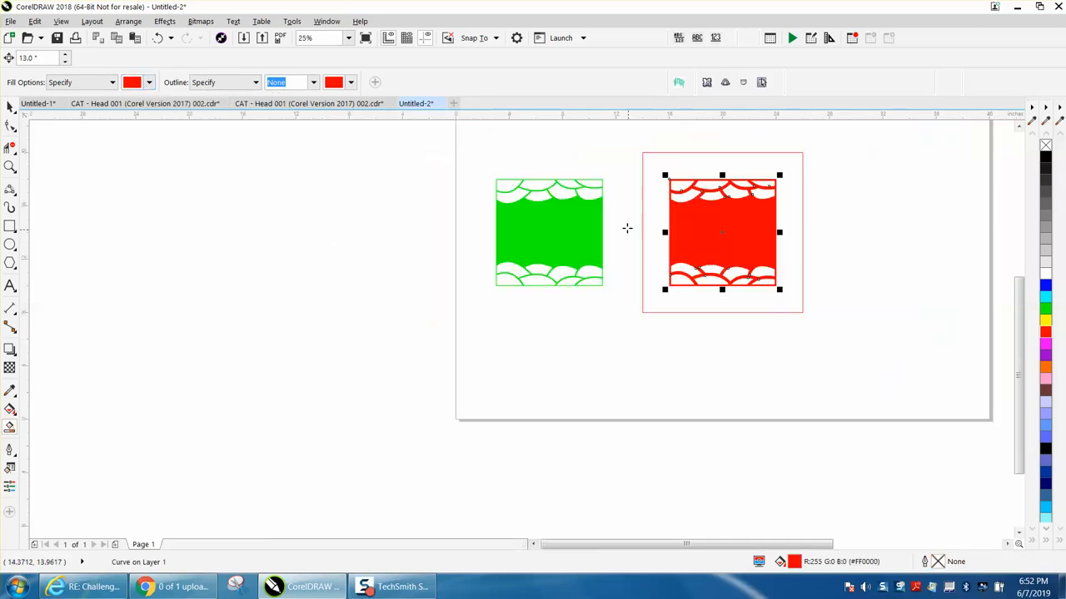
Step: Nudge the red shape 13 inches left onto the green panel and send it to the back
{"action": "left_click", "coordinate": [10, 106]}
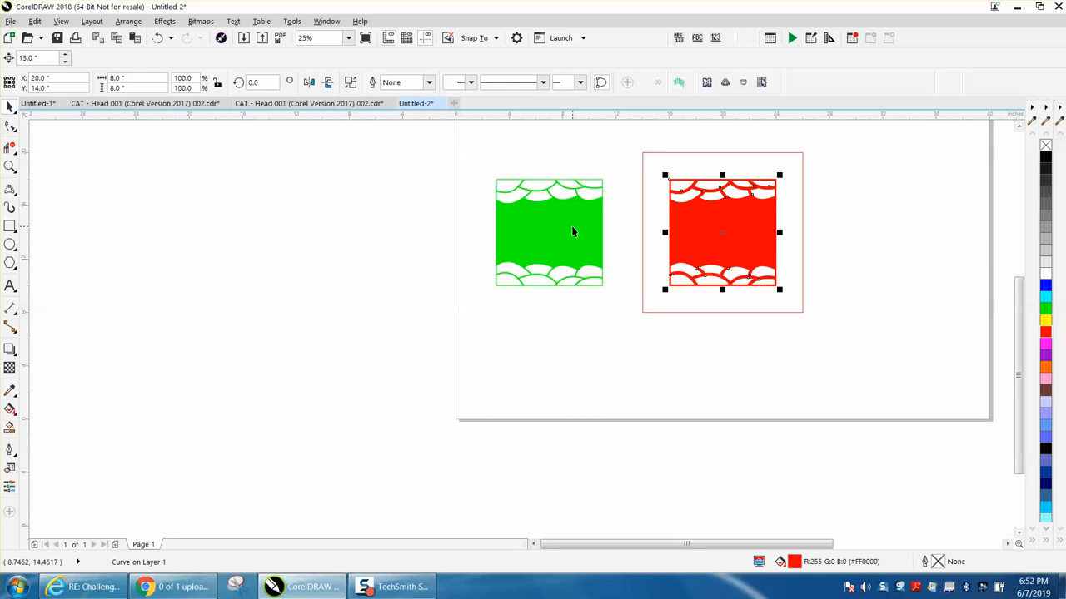
{"action": "key", "text": "Left"}
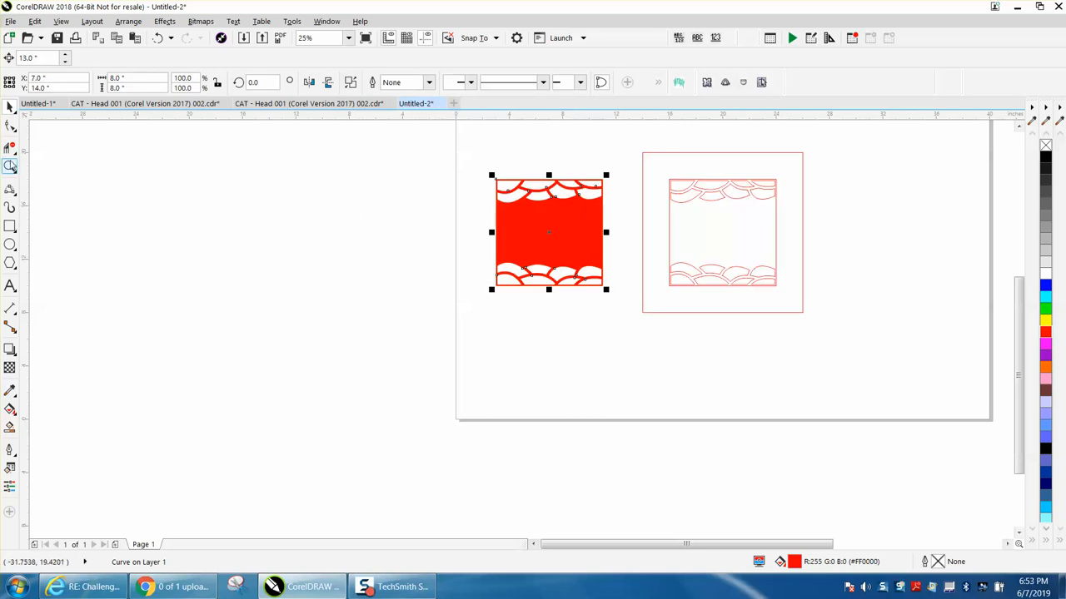
{"action": "left_click", "coordinate": [10, 165]}
{"action": "left_click_drag", "start_coordinate": [492, 174], "coordinate": [691, 308]}
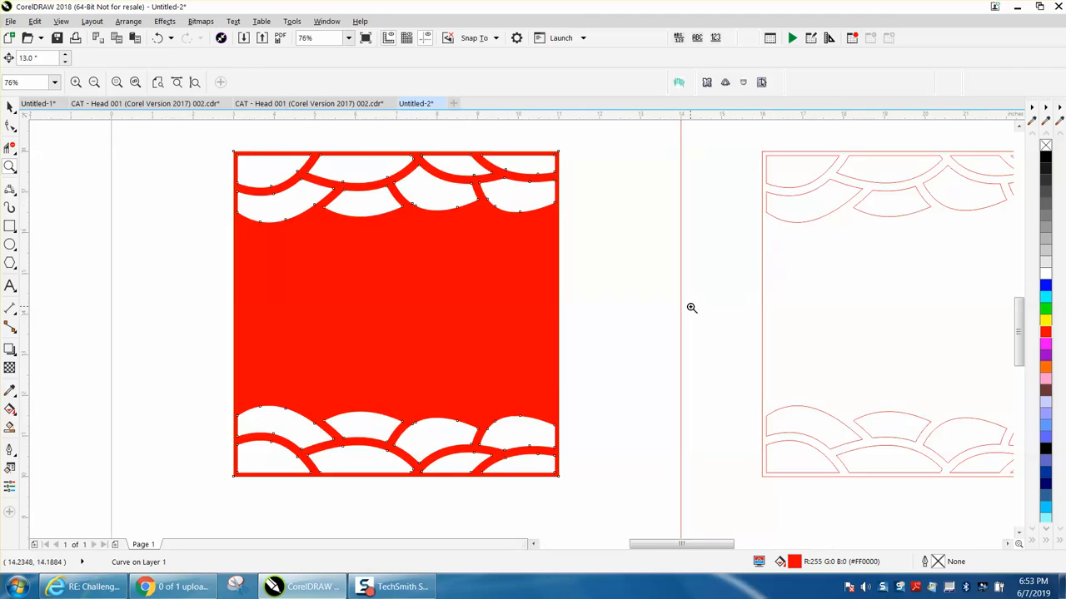
{"action": "key", "text": "shift+Page_Down"}
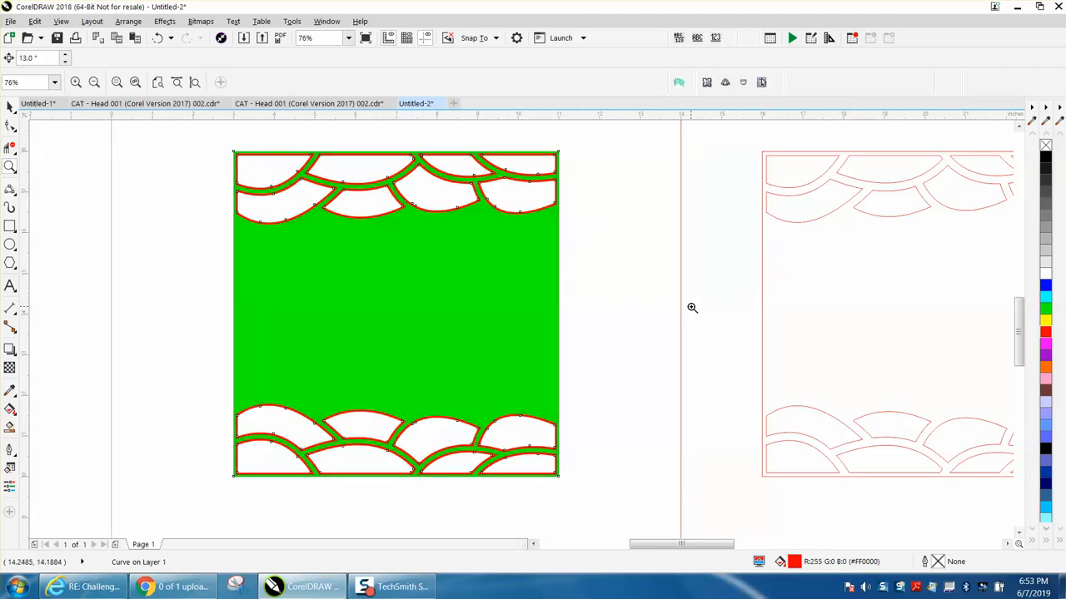
{"action": "right_click", "coordinate": [470, 267]}
{"action": "right_click", "coordinate": [488, 269]}
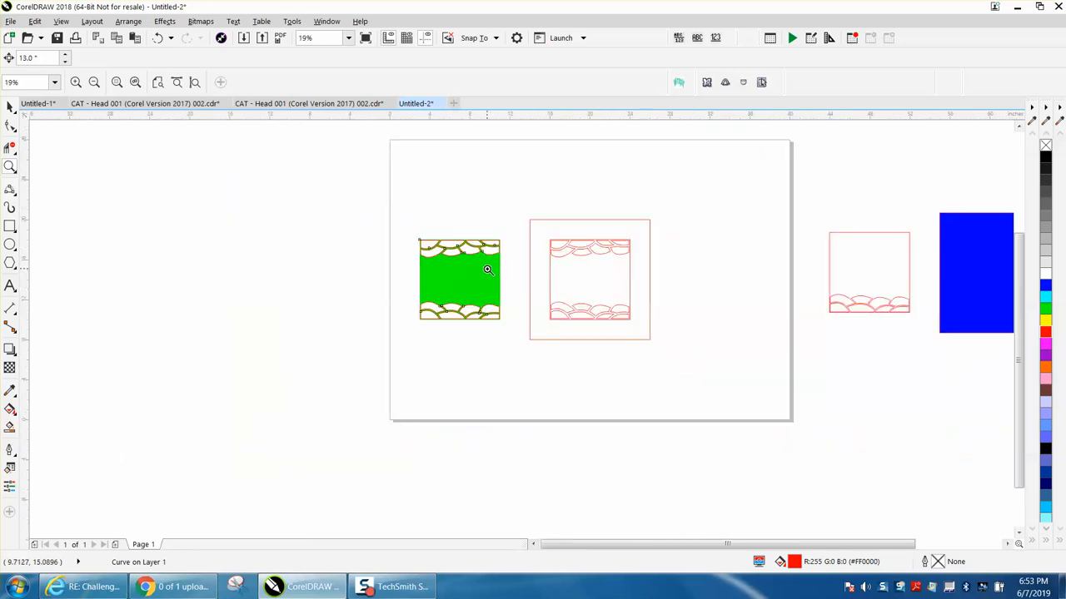
Step: Move the outlined wave shapes and their 12-inch frame 52 inches left, off the page, in 13-inch nudges
{"action": "left_click", "coordinate": [10, 107]}
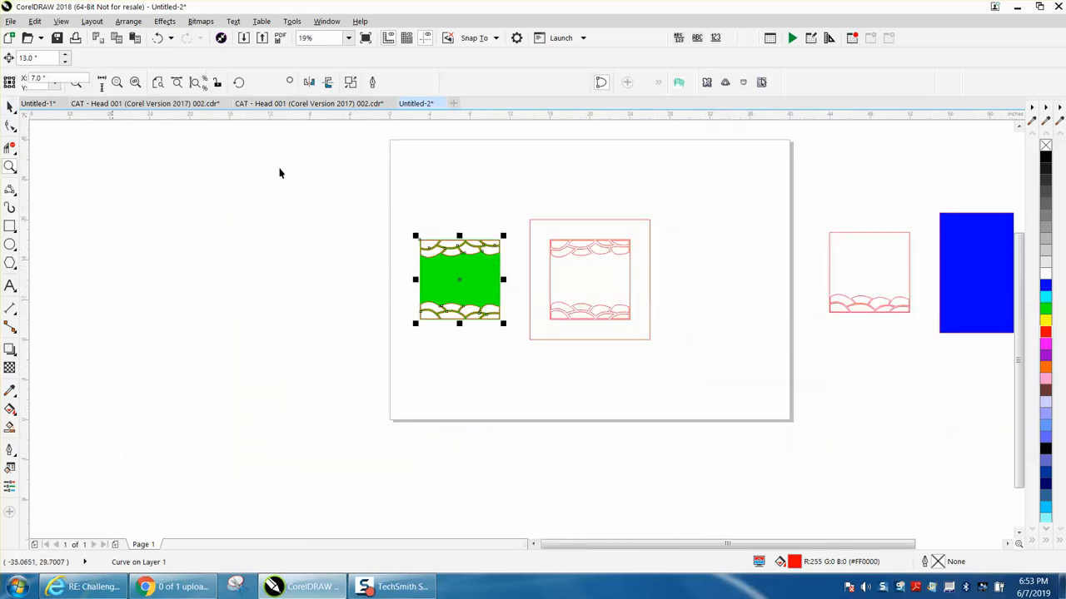
{"action": "left_click_drag", "start_coordinate": [512, 204], "coordinate": [697, 364]}
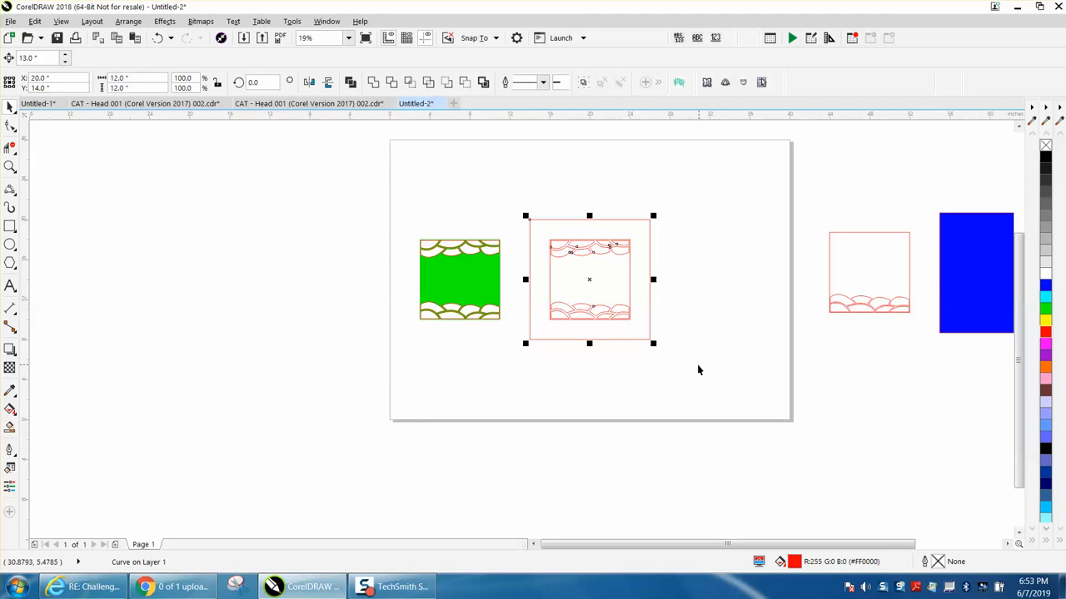
{"action": "key", "text": "Left"}
{"action": "key", "text": "Left"}
{"action": "key", "text": "Left"}
{"action": "key", "text": "Left"}
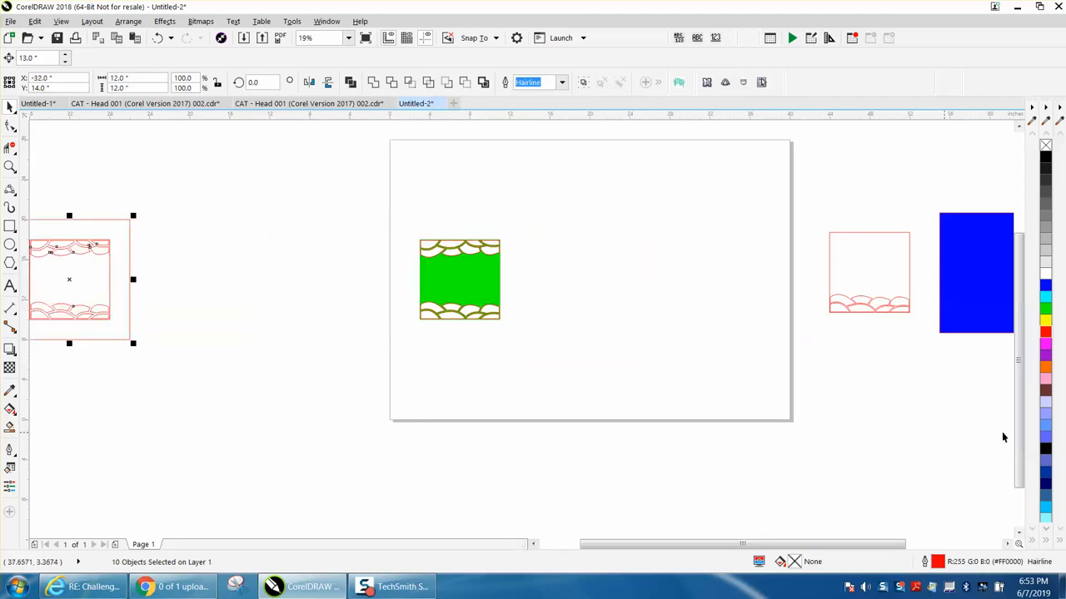
Step: Centre the blue 12-inch square on the page, and centre the red and green wave panels over it
{"action": "left_click", "coordinate": [976, 288]}
{"action": "key", "text": "p"}
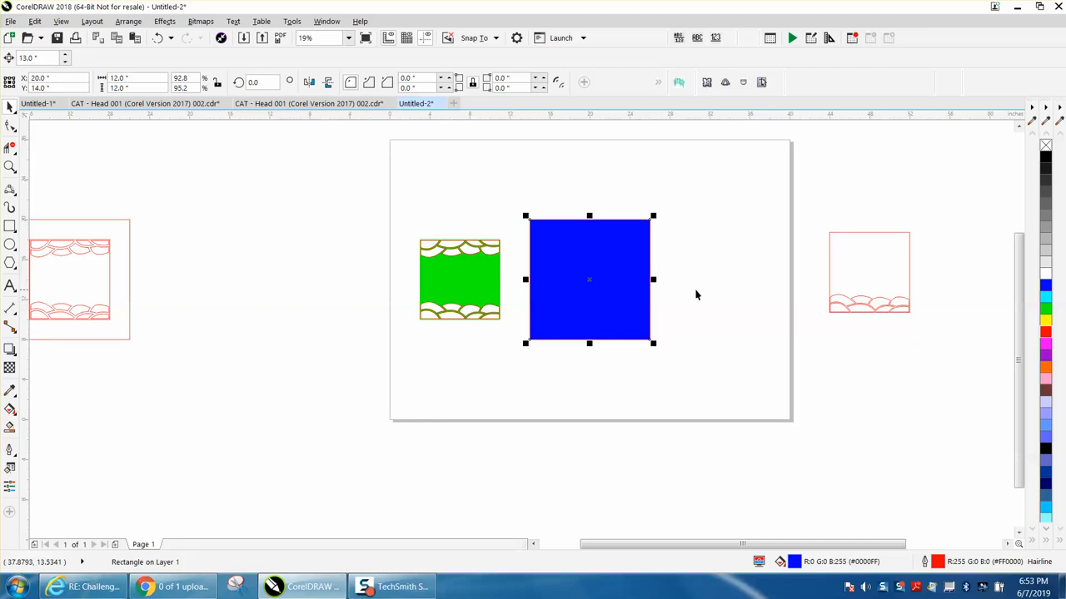
{"action": "left_click_drag", "start_coordinate": [404, 225], "coordinate": [449, 279]}
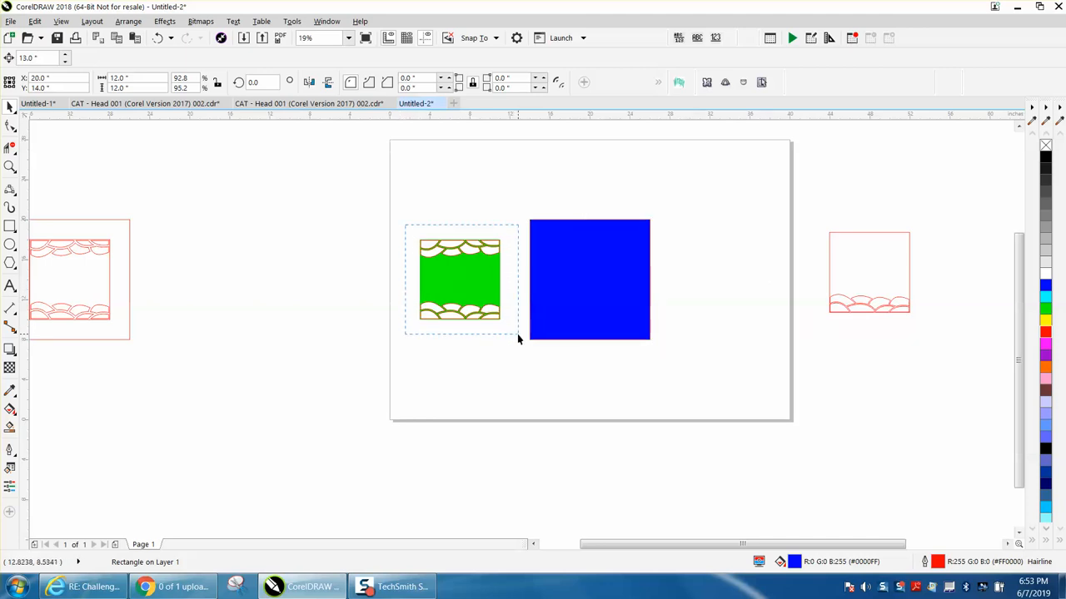
{"action": "left_click_drag", "start_coordinate": [517, 334], "coordinate": [519, 336]}
{"action": "key", "text": "p"}
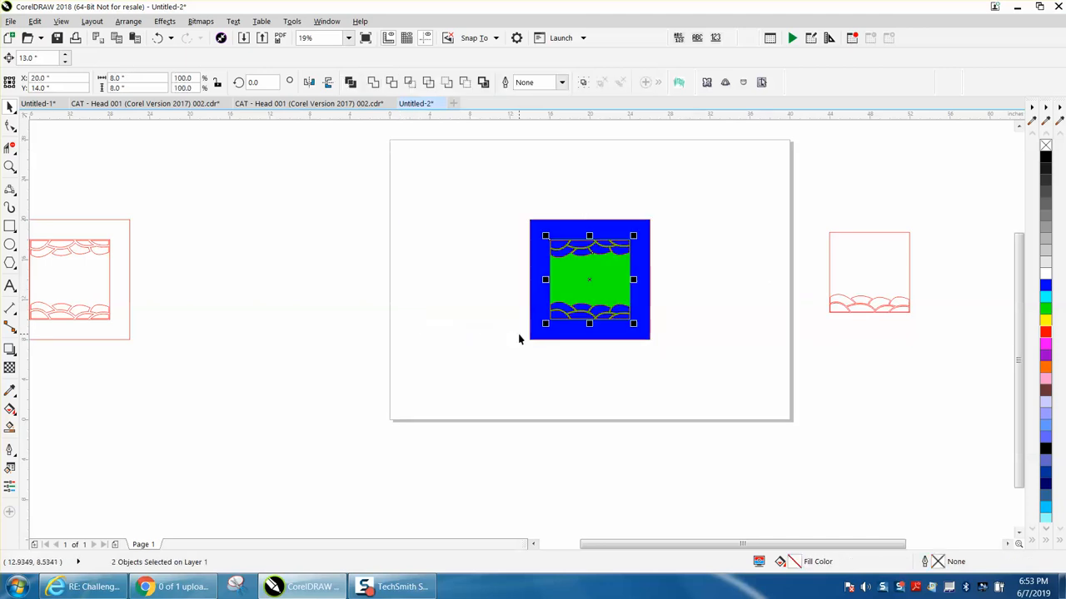
Step: Examine the stacked blue, red and green layers up close, especially the borders around the wave shapes
{"action": "left_click", "coordinate": [10, 164]}
{"action": "left_click_drag", "start_coordinate": [511, 207], "coordinate": [720, 365]}
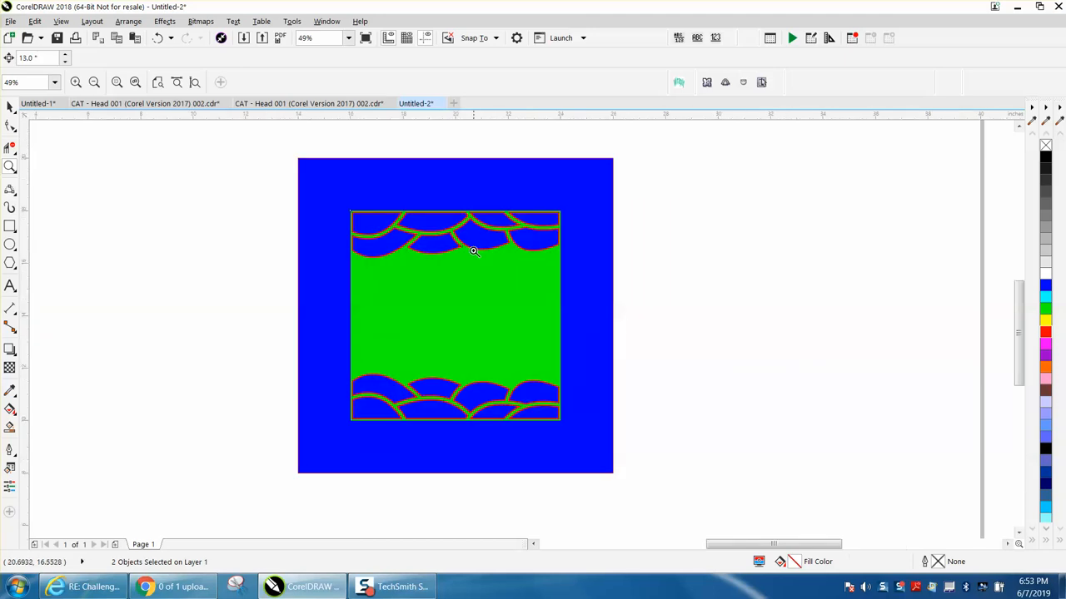
{"action": "left_click_drag", "start_coordinate": [469, 376], "coordinate": [600, 412]}
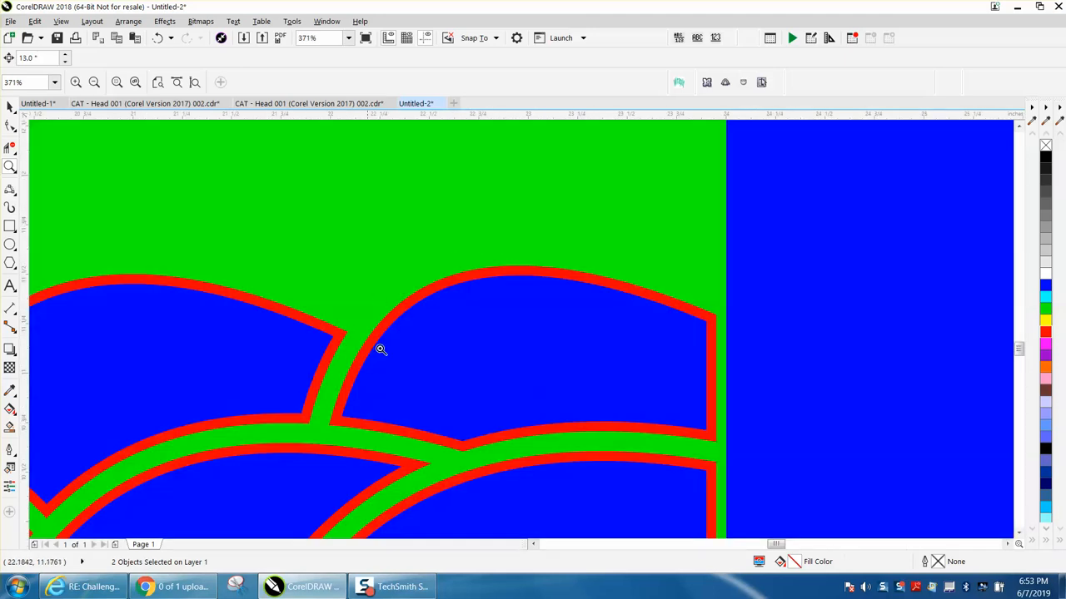
{"action": "scroll", "coordinate": [468, 273], "scroll_direction": "down", "scroll_amount": 5}
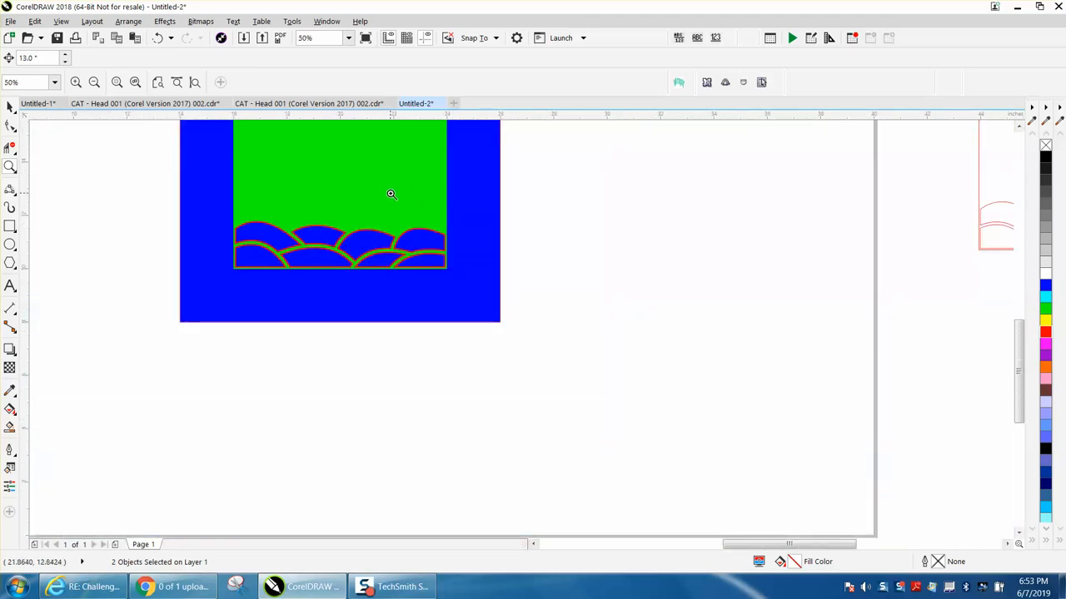
{"action": "right_click", "coordinate": [389, 194]}
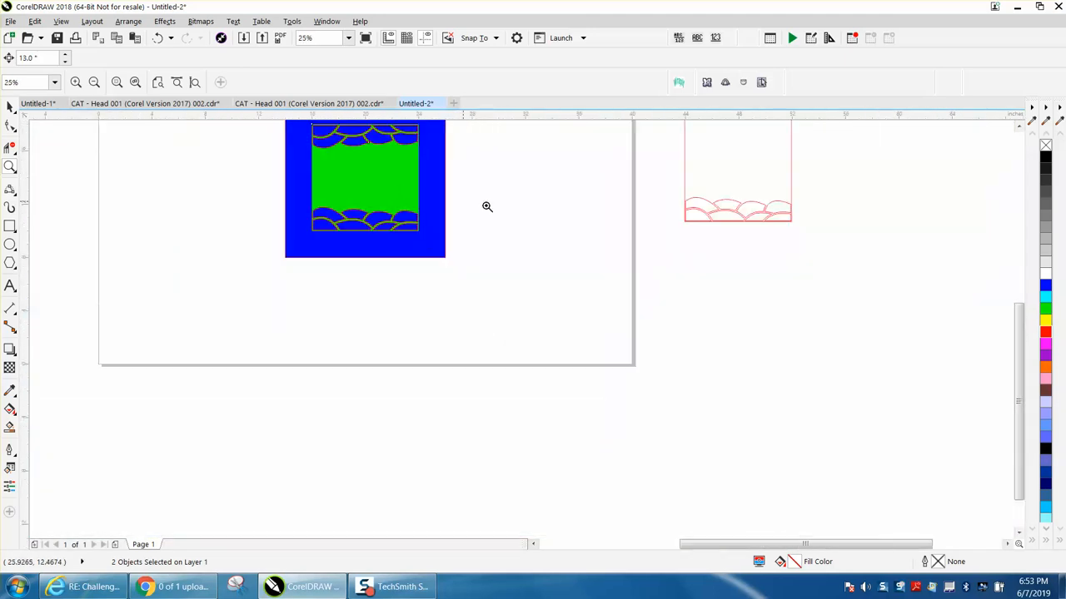
{"action": "right_click", "coordinate": [410, 189]}
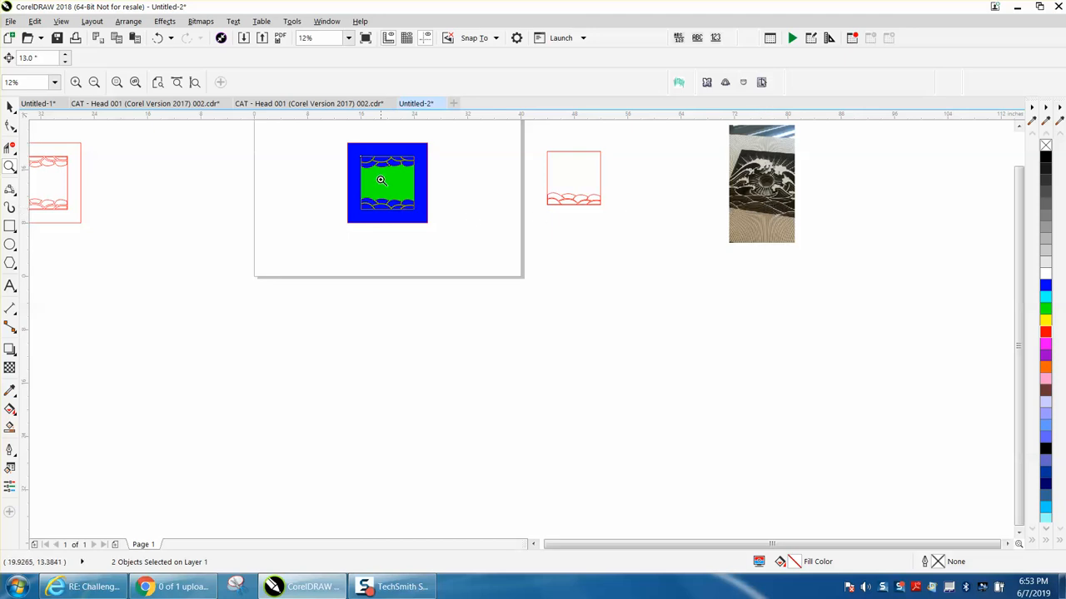
{"action": "left_click", "coordinate": [10, 107]}
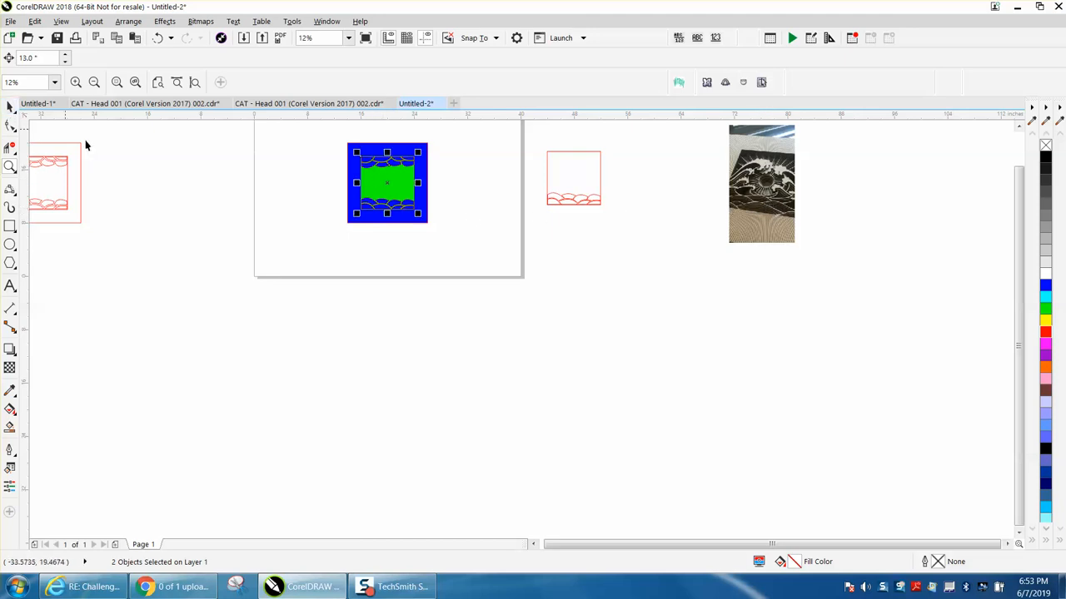
{"action": "left_click", "coordinate": [10, 165]}
{"action": "left_click_drag", "start_coordinate": [360, 173], "coordinate": [474, 239]}
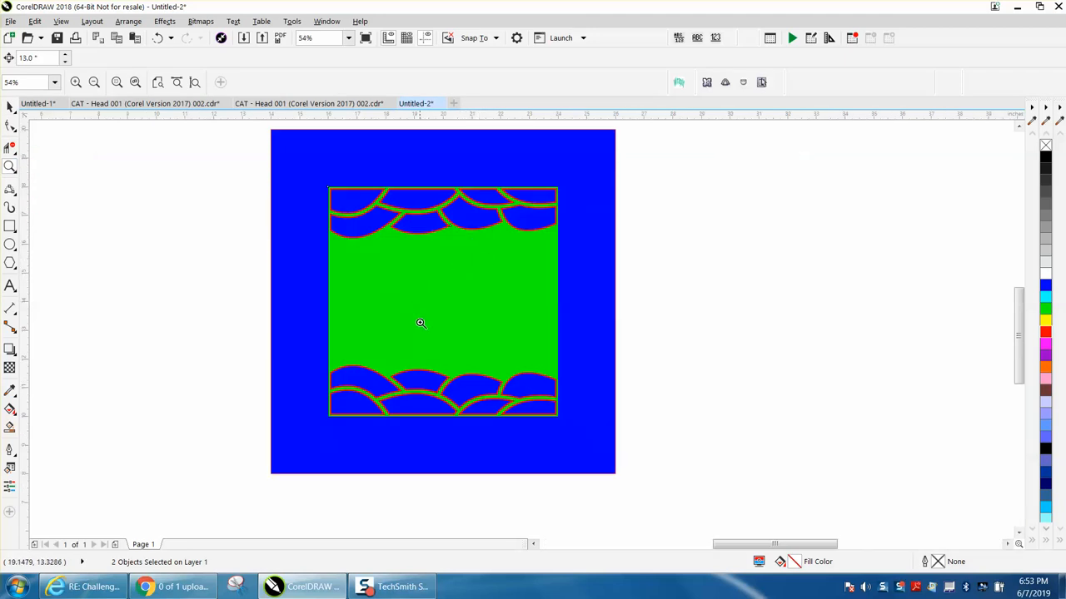
{"action": "right_click", "coordinate": [445, 272]}
{"action": "left_click", "coordinate": [10, 107]}
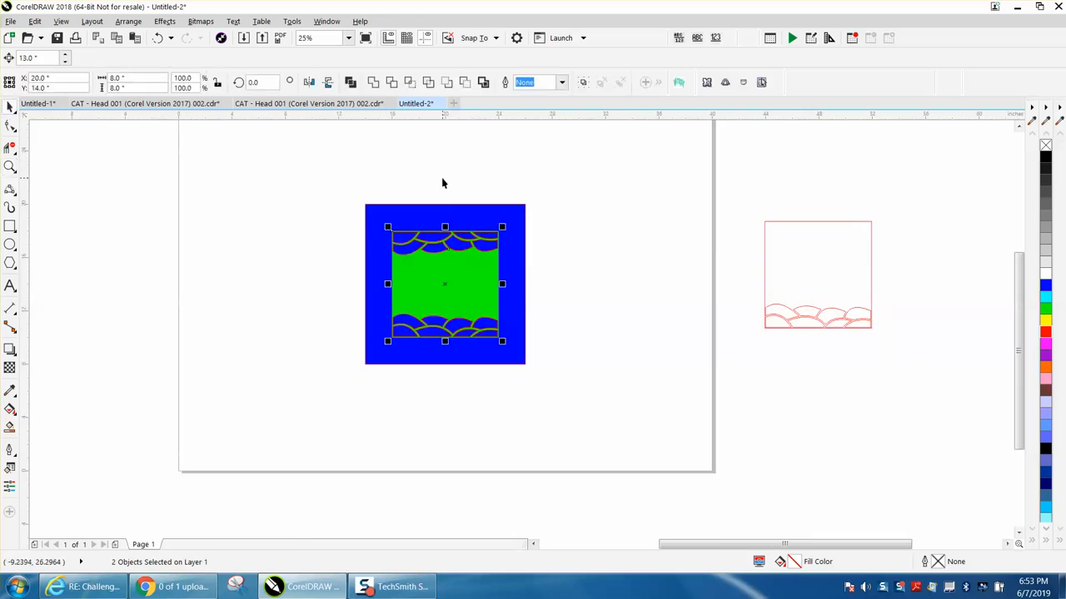
Step: Move the blue square about 14 inches right, clear of the wave panels, and remove its fill
{"action": "left_click", "coordinate": [479, 216]}
{"action": "left_click_drag", "start_coordinate": [480, 215], "coordinate": [666, 216]}
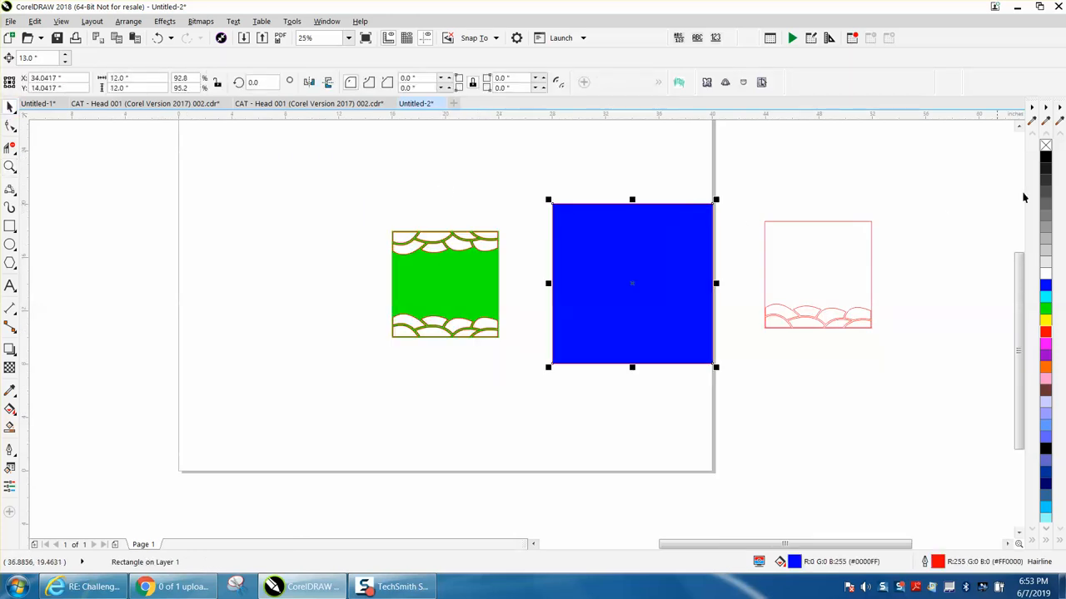
{"action": "left_click", "coordinate": [1046, 146]}
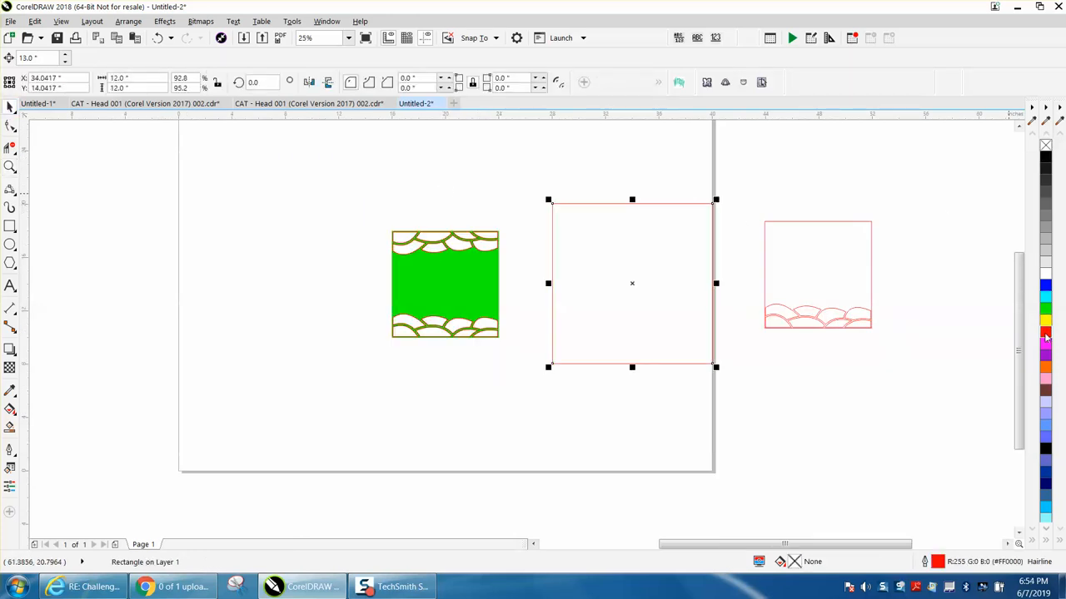
Step: Move the green wave panel about 11 inches left of the red one, and give both panels no fill and a red outline
{"action": "left_click", "coordinate": [438, 278]}
{"action": "left_click_drag", "start_coordinate": [438, 278], "coordinate": [285, 269]}
{"action": "left_click_drag", "start_coordinate": [210, 187], "coordinate": [547, 358]}
{"action": "left_click", "coordinate": [1046, 146]}
{"action": "right_click", "coordinate": [1046, 331]}
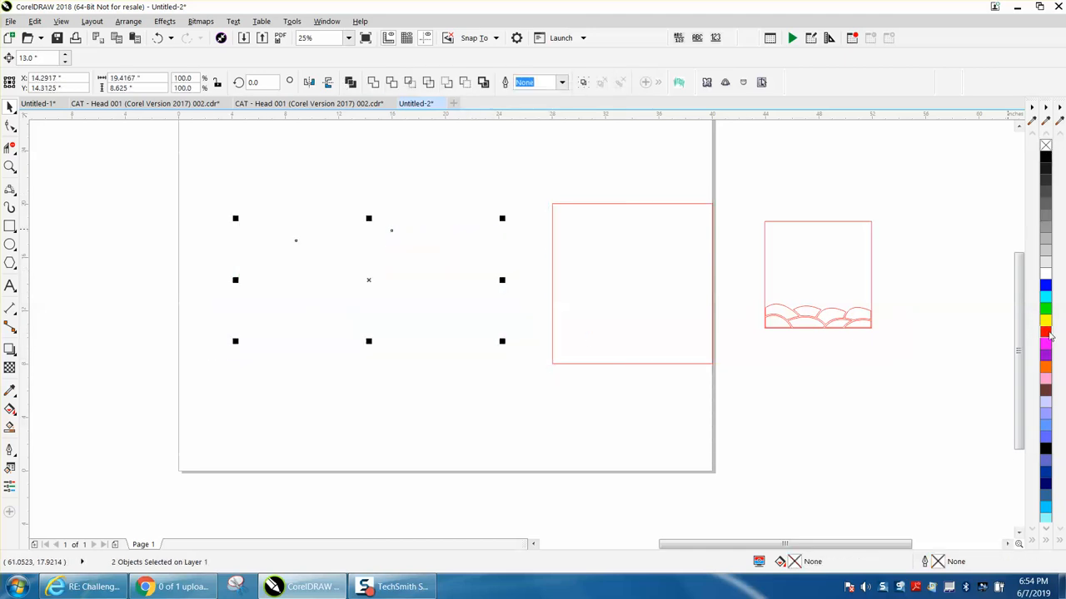
{"action": "left_click", "coordinate": [498, 192]}
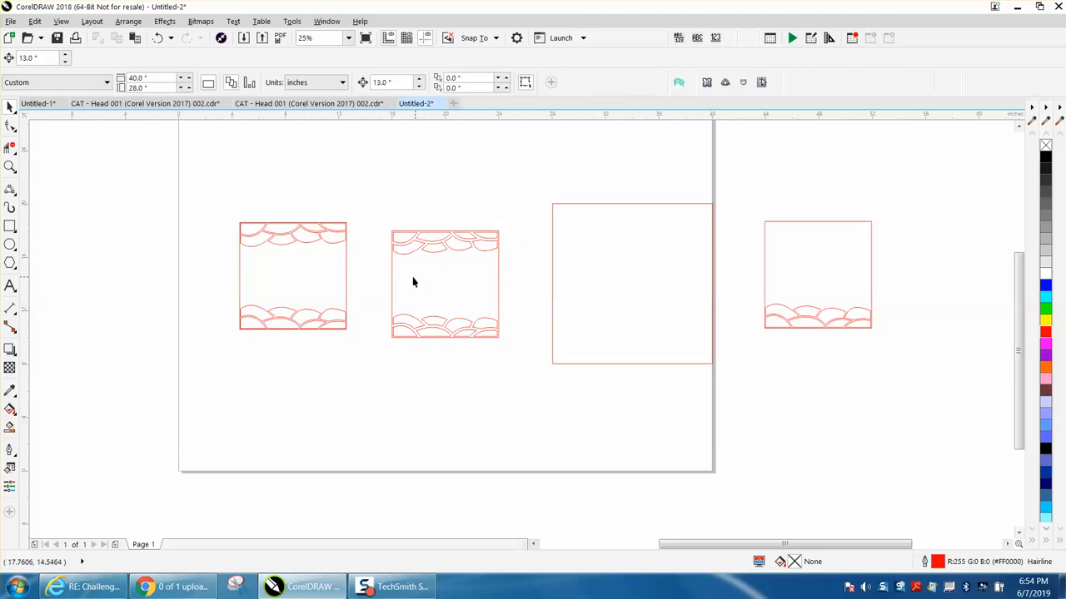
{"action": "left_click", "coordinate": [448, 275]}
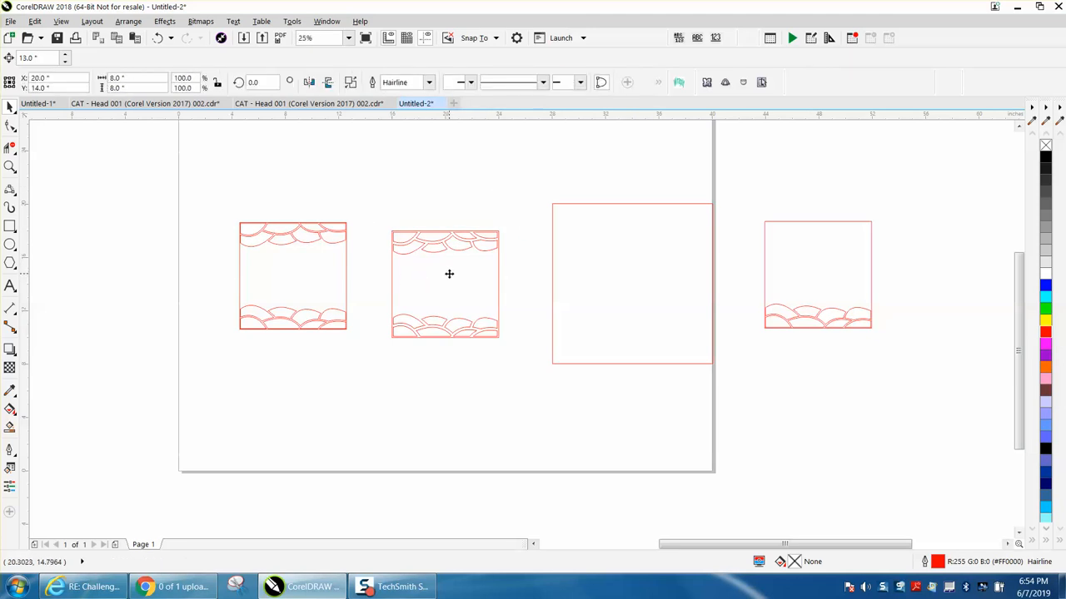
Step: Duplicate the 12-inch square and centre the copy on the page, around the middle wave panel
{"action": "left_click", "coordinate": [552, 244]}
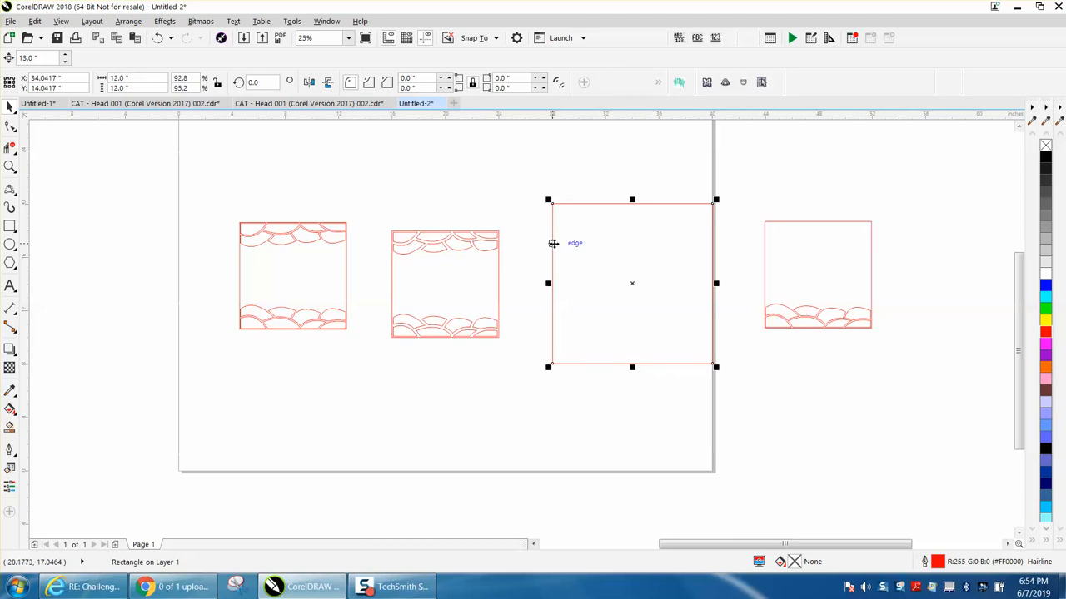
{"action": "key", "text": "p"}
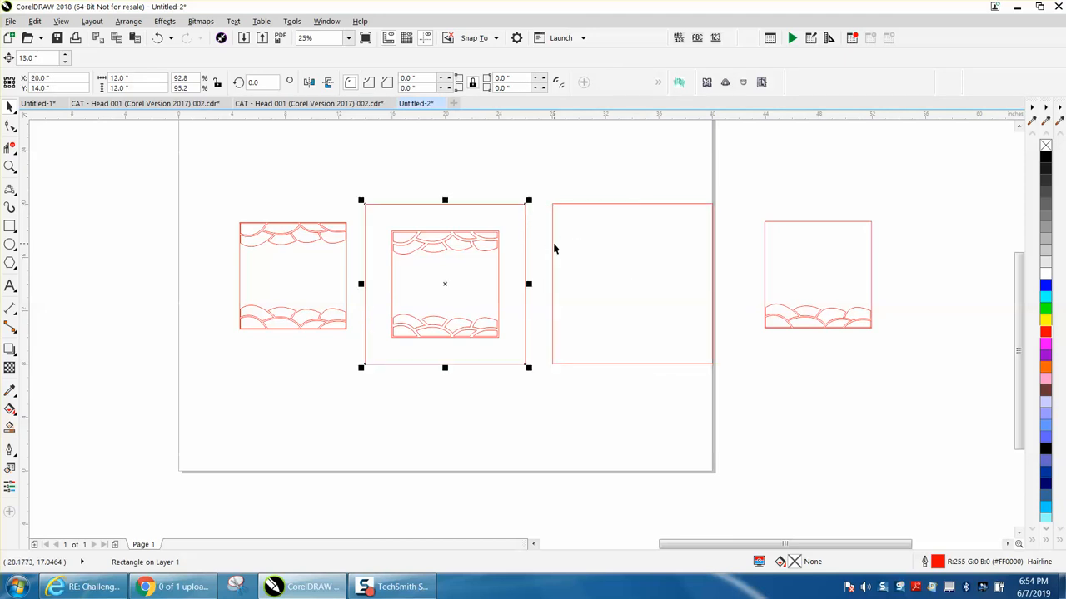
{"action": "left_click_drag", "start_coordinate": [343, 175], "coordinate": [475, 332]}
{"action": "left_click_drag", "start_coordinate": [537, 379], "coordinate": [545, 388]}
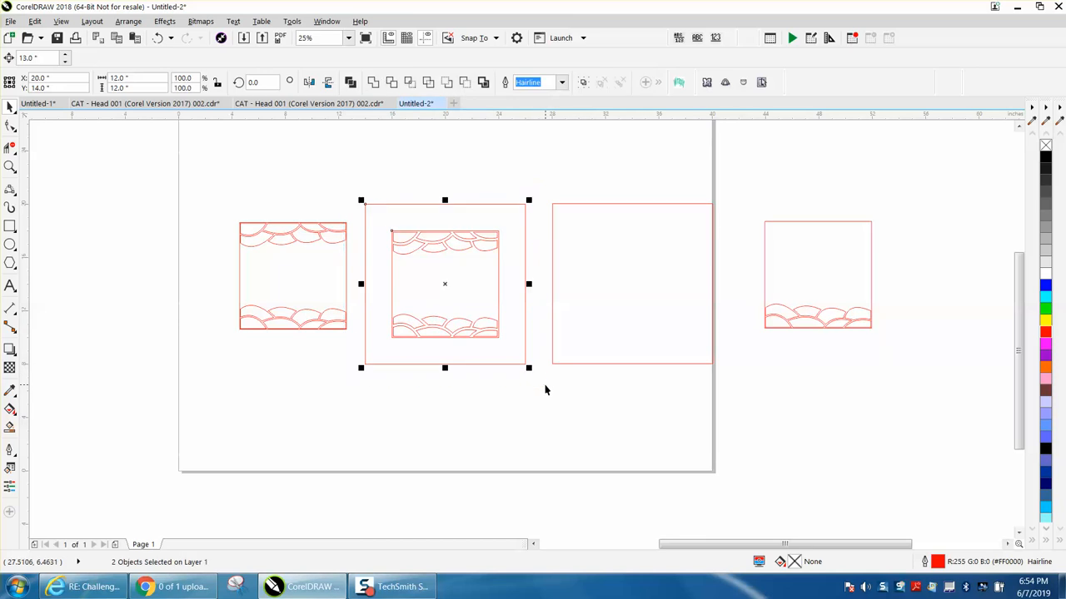
Step: Delete the 8-inch outer border of the wave panel inside the square with Virtual Segment Delete, leaving only the wave cutouts
{"action": "left_click", "coordinate": [10, 166]}
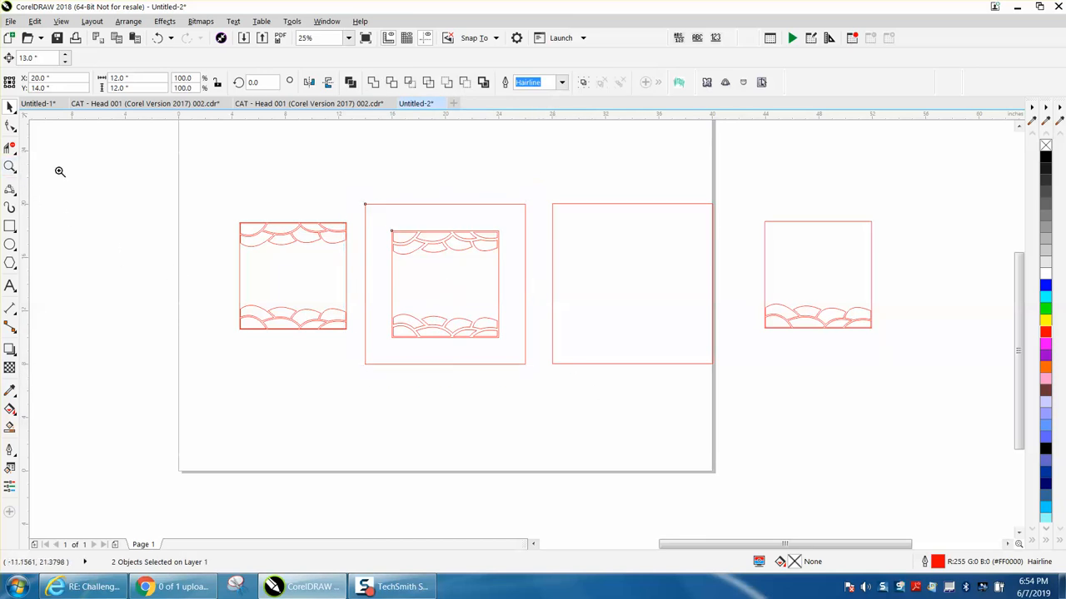
{"action": "left_click_drag", "start_coordinate": [383, 215], "coordinate": [641, 408]}
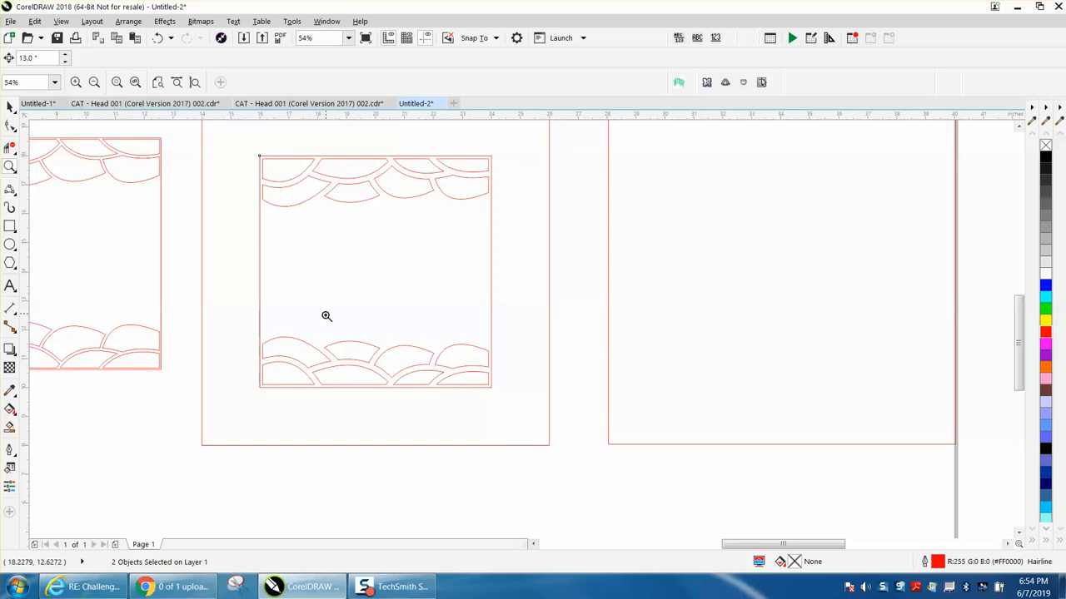
{"action": "right_click", "coordinate": [329, 314]}
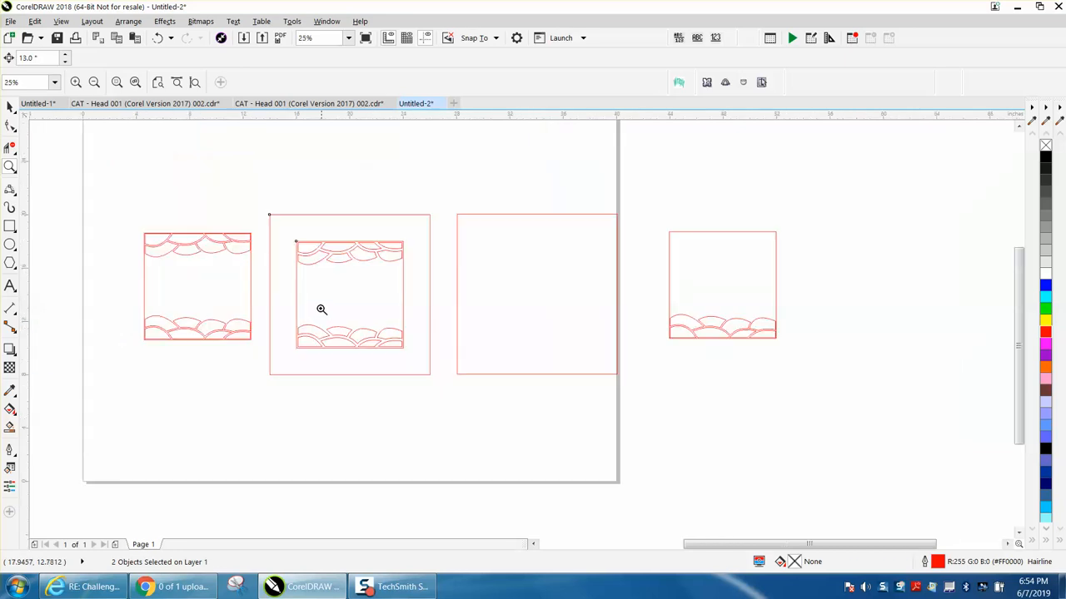
{"action": "left_click", "coordinate": [10, 107]}
{"action": "left_click", "coordinate": [203, 172]}
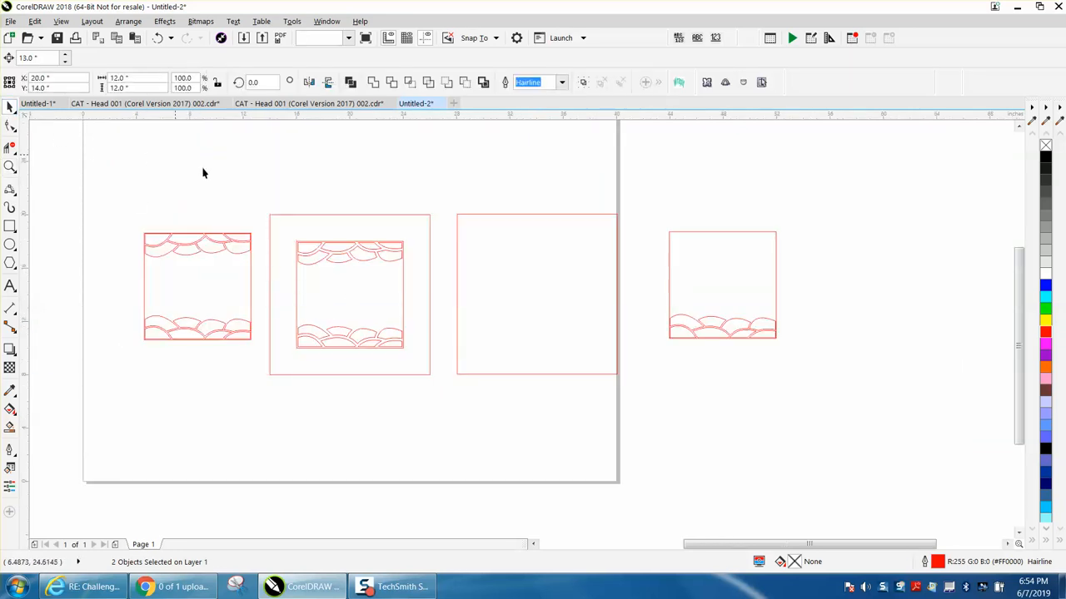
{"action": "left_click", "coordinate": [297, 292]}
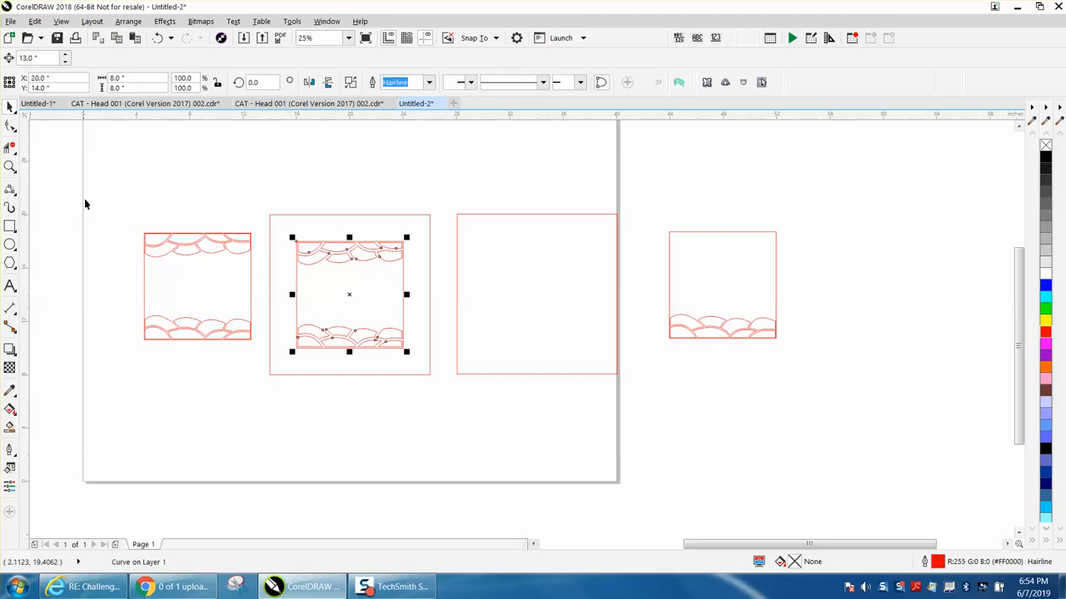
{"action": "left_click", "coordinate": [10, 148]}
{"action": "left_click_drag", "start_coordinate": [282, 283], "coordinate": [421, 288]}
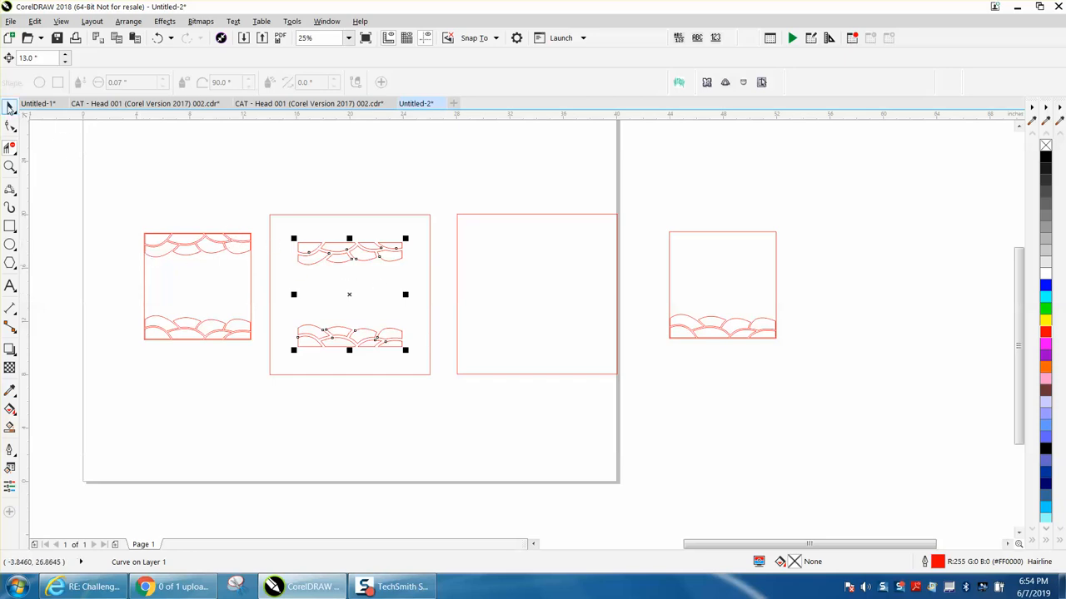
Step: Place a copy of the square with its wave cutouts off the page, above the reference photo's right side, and move the blank square beside it
{"action": "left_click", "coordinate": [10, 107]}
{"action": "left_click_drag", "start_coordinate": [252, 181], "coordinate": [453, 394]}
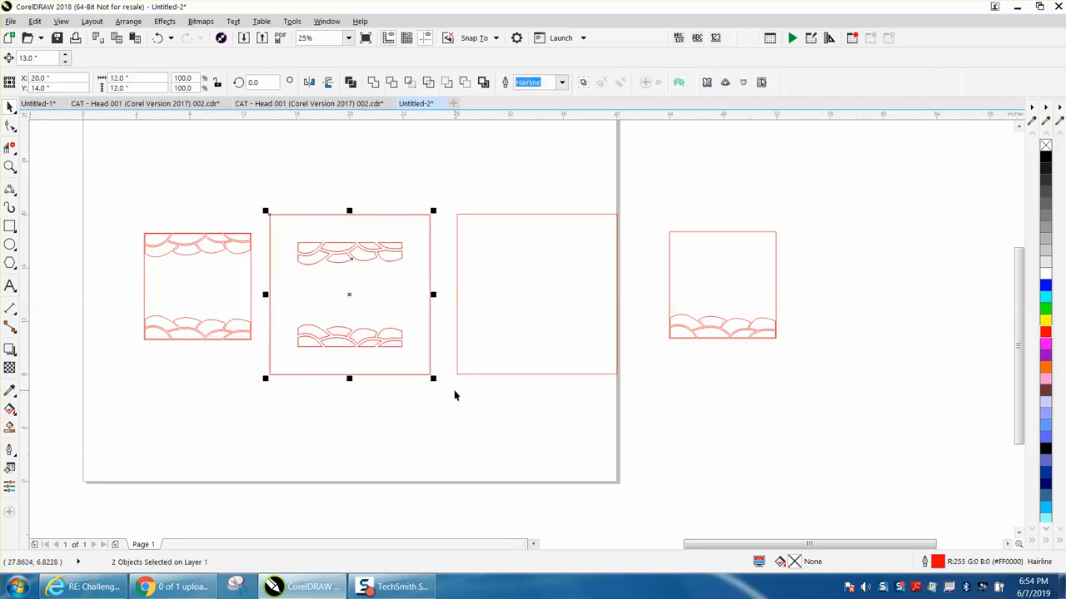
{"action": "scroll", "coordinate": [350, 378], "scroll_direction": "down", "scroll_amount": 4}
{"action": "left_click_drag", "start_coordinate": [367, 340], "coordinate": [632, 253]}
{"action": "left_click_drag", "start_coordinate": [400, 337], "coordinate": [660, 251]}
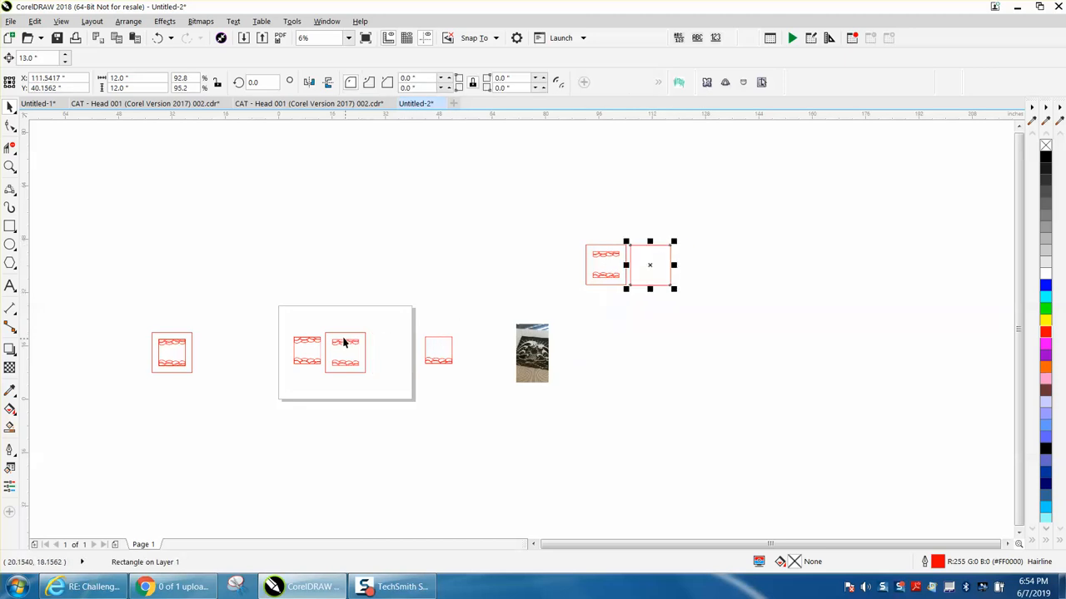
Step: Delete the wave cutouts that remain inside the 12-inch square on the page
{"action": "left_click", "coordinate": [10, 167]}
{"action": "left_click_drag", "start_coordinate": [305, 333], "coordinate": [457, 405]}
{"action": "left_click", "coordinate": [10, 107]}
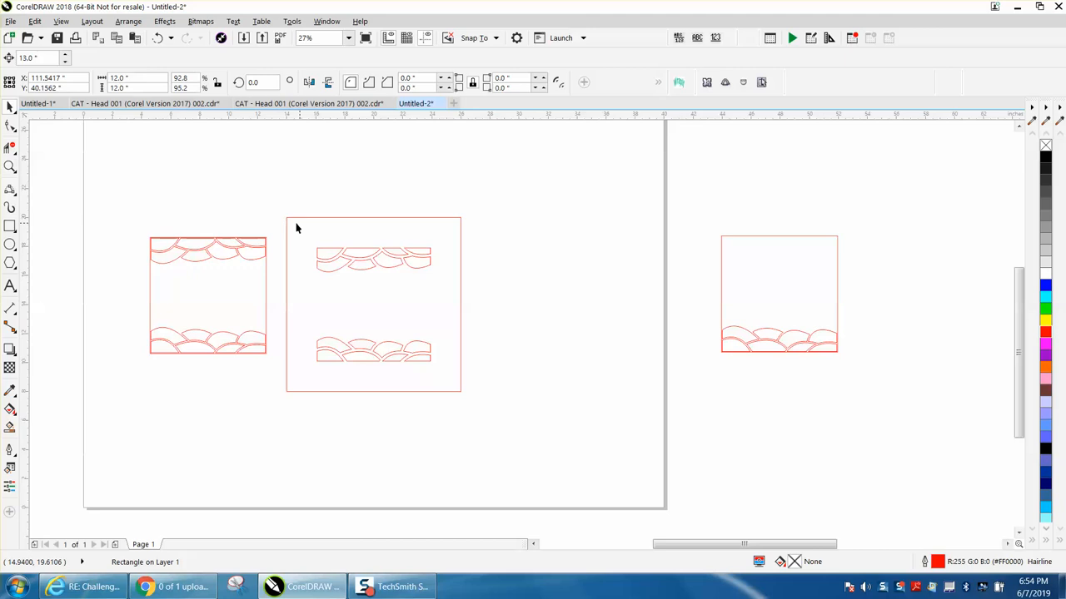
{"action": "left_click_drag", "start_coordinate": [453, 363], "coordinate": [459, 371]}
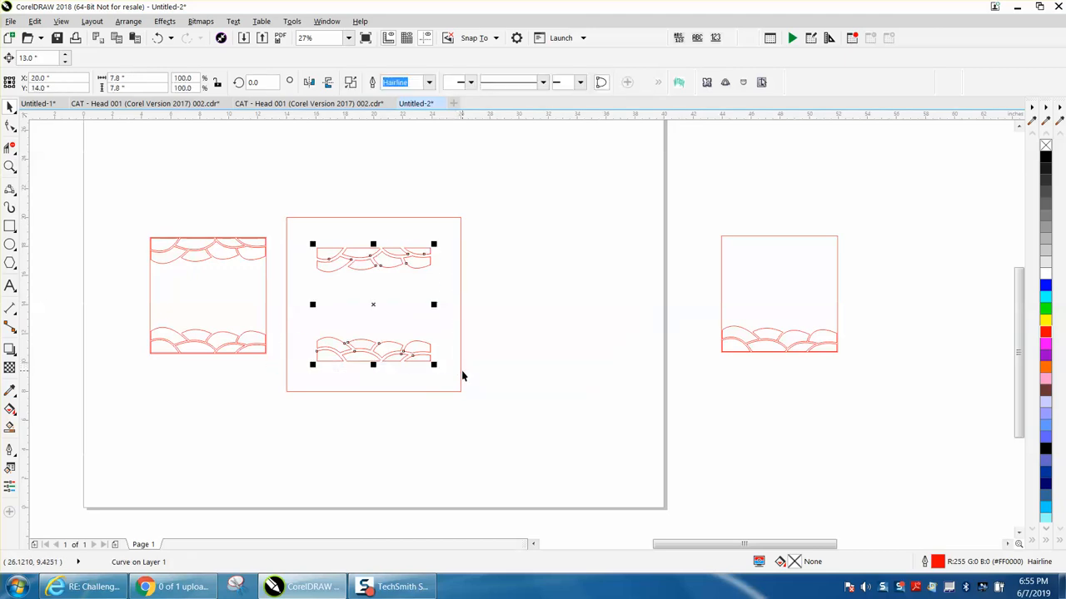
{"action": "key", "text": "Delete"}
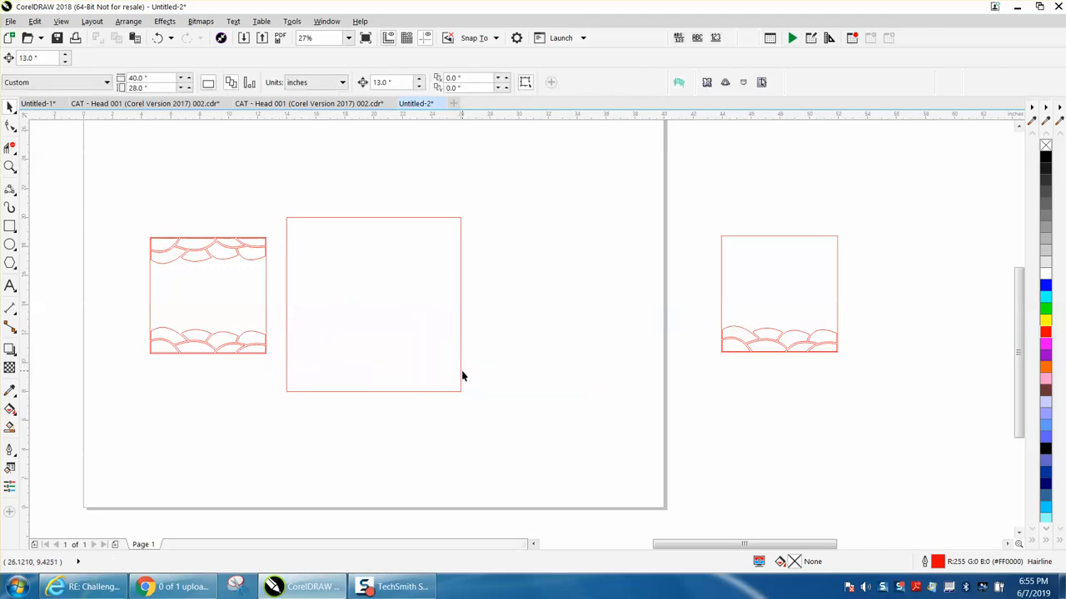
Step: Centre the other wave panel inside the 12-inch square on the page and delete its 8-inch outer border
{"action": "left_click", "coordinate": [208, 261]}
{"action": "key", "text": "p"}
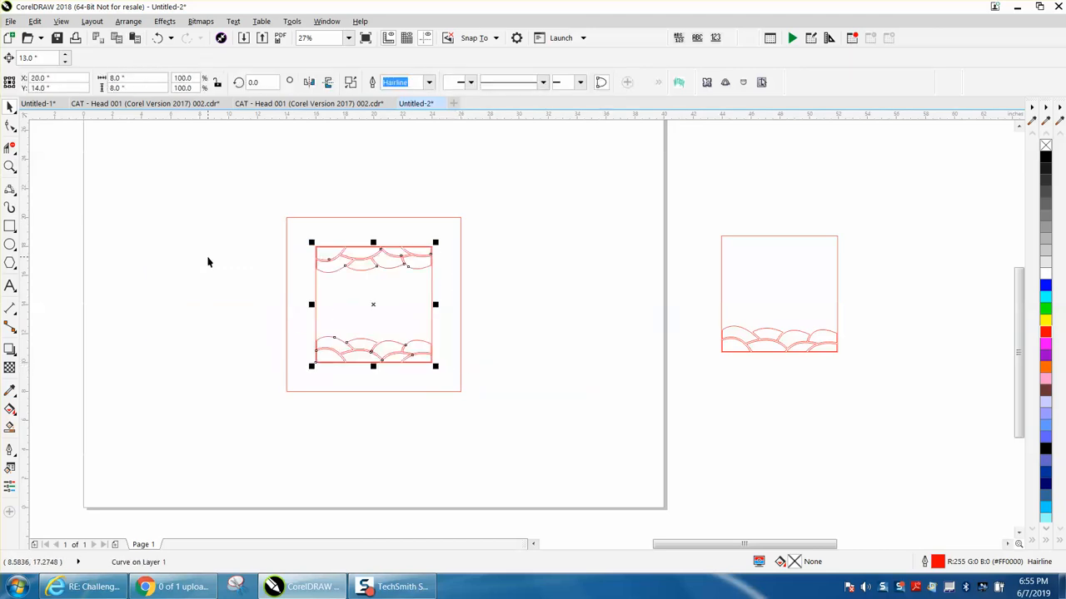
{"action": "left_click", "coordinate": [10, 149]}
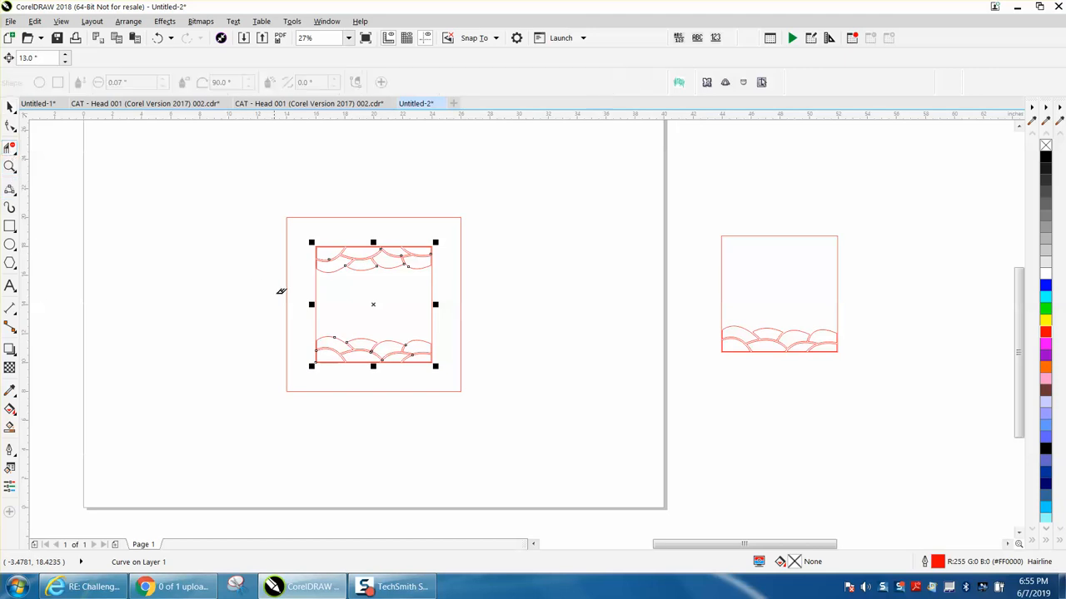
{"action": "mouse_move", "coordinate": [314, 289]}
{"action": "left_mouse_down"}
{"action": "mouse_move", "coordinate": [452, 291]}
{"action": "mouse_move", "coordinate": [471, 306]}
{"action": "left_mouse_up"}
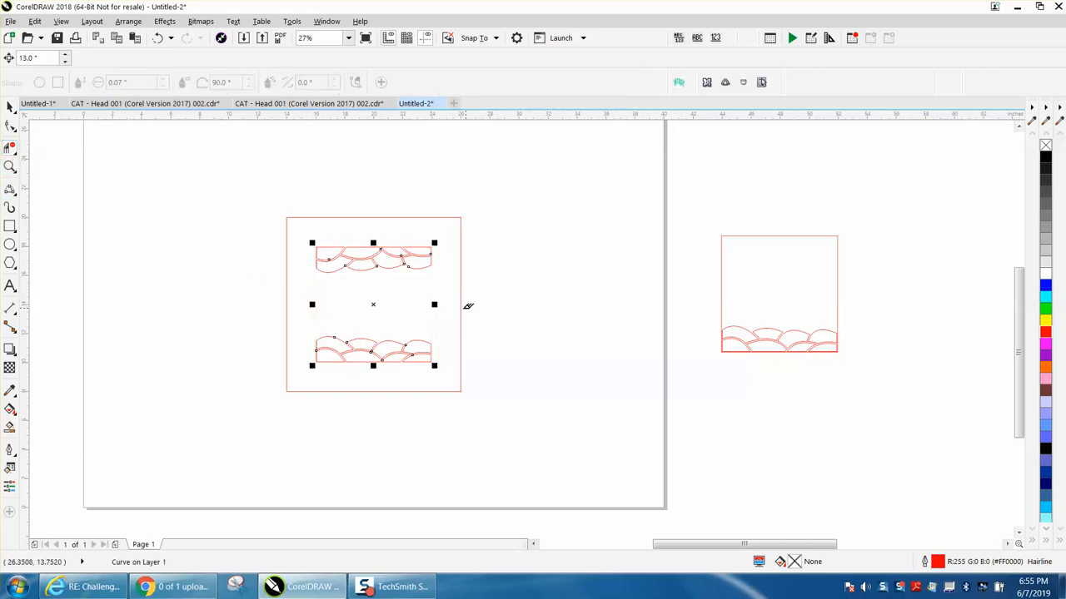
{"action": "left_click", "coordinate": [10, 107]}
Step: Group the page's square with its wave cutouts and move the group off the page, left of the other two 12-inch layers
{"action": "scroll", "coordinate": [248, 214], "scroll_direction": "down", "scroll_amount": 3}
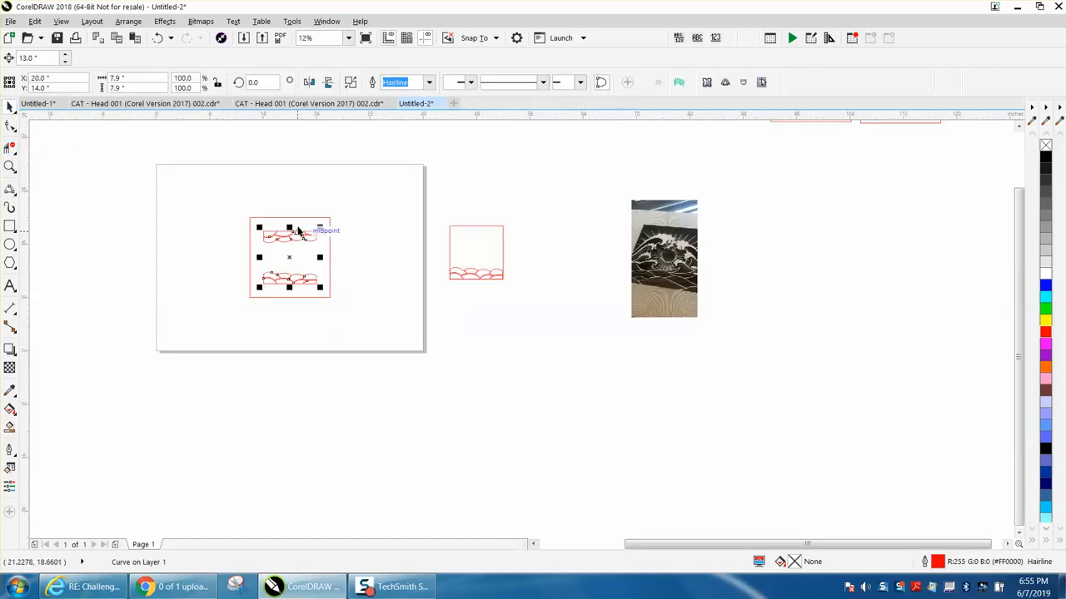
{"action": "left_click_drag", "start_coordinate": [248, 213], "coordinate": [360, 311]}
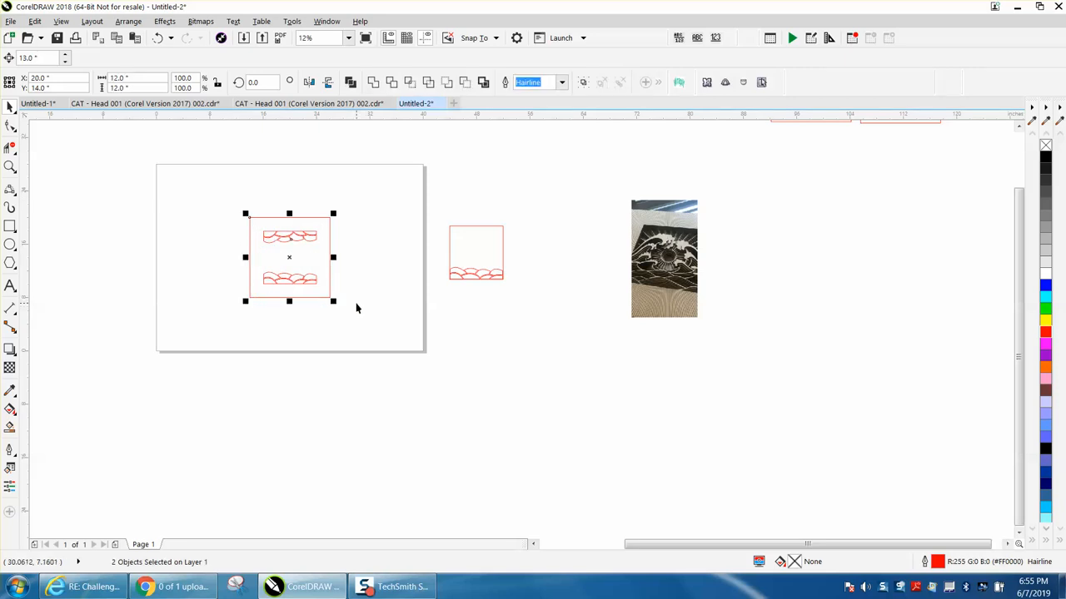
{"action": "key", "text": "ctrl+g"}
{"action": "scroll", "coordinate": [356, 309], "scroll_direction": "down", "scroll_amount": 2}
{"action": "left_click_drag", "start_coordinate": [322, 281], "coordinate": [537, 197]}
Step: Examine the three 12-inch layers side by side, comparing their wave cutouts and the blank square
{"action": "left_click", "coordinate": [10, 166]}
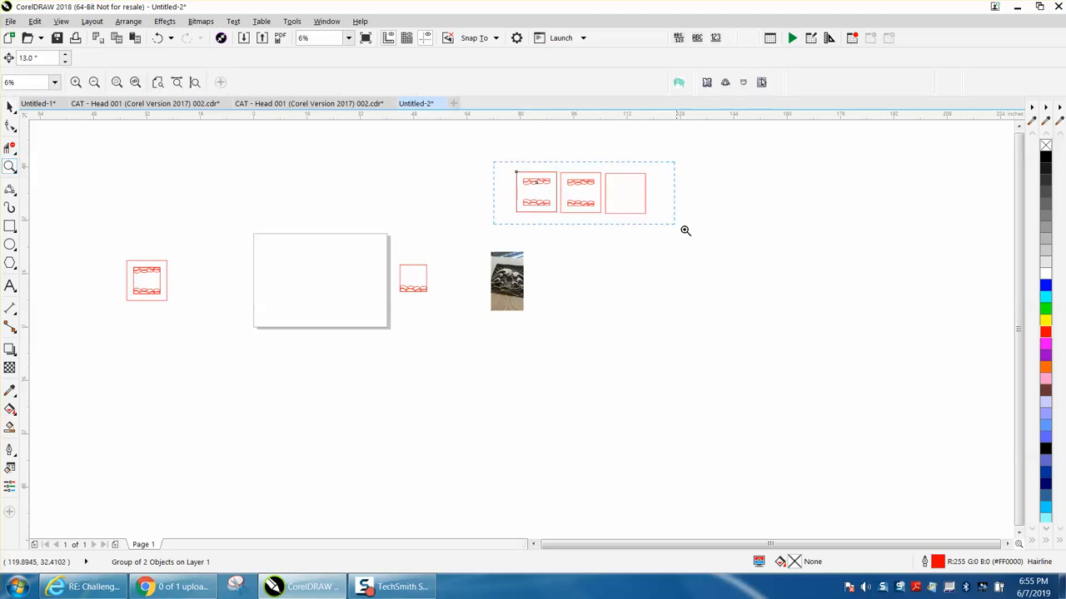
{"action": "left_click_drag", "start_coordinate": [654, 221], "coordinate": [695, 238]}
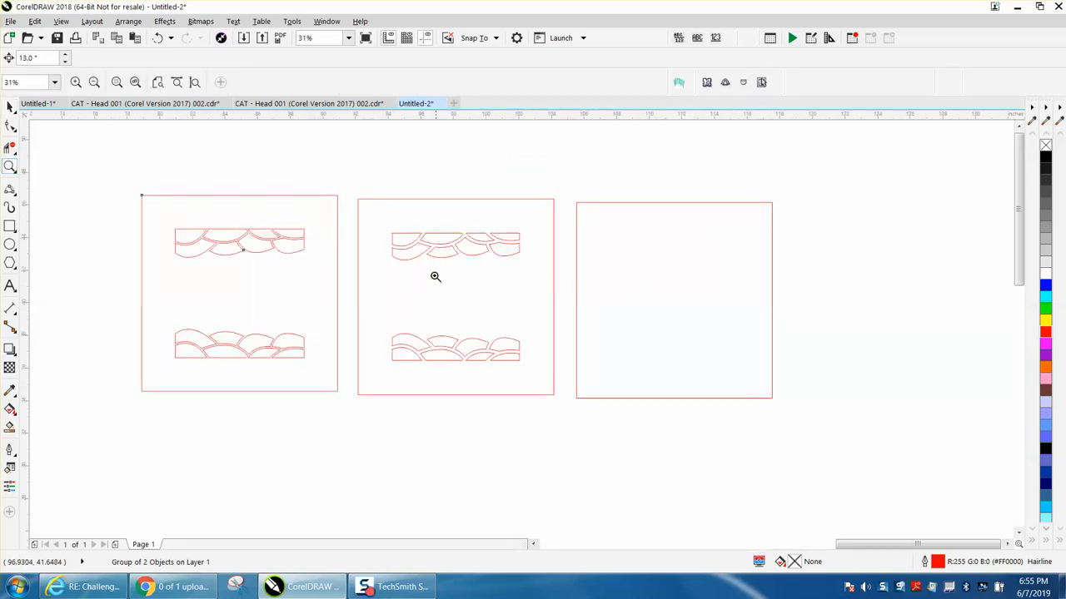
{"action": "left_click", "coordinate": [10, 106]}
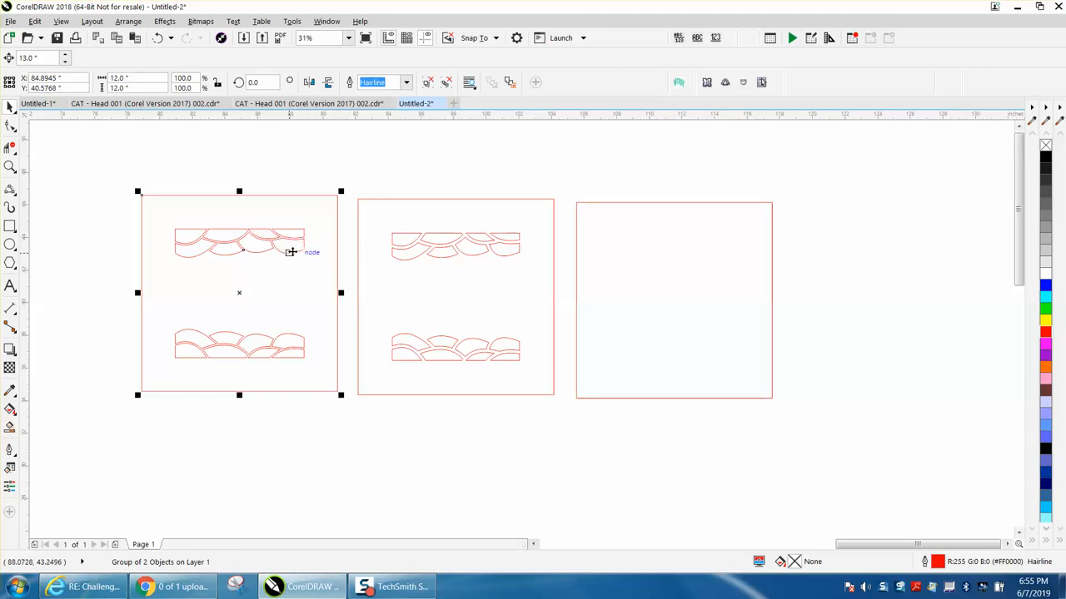
{"action": "scroll", "coordinate": [348, 266], "scroll_direction": "down", "scroll_amount": 2}
{"action": "scroll", "coordinate": [231, 309], "scroll_direction": "down", "scroll_amount": 2}
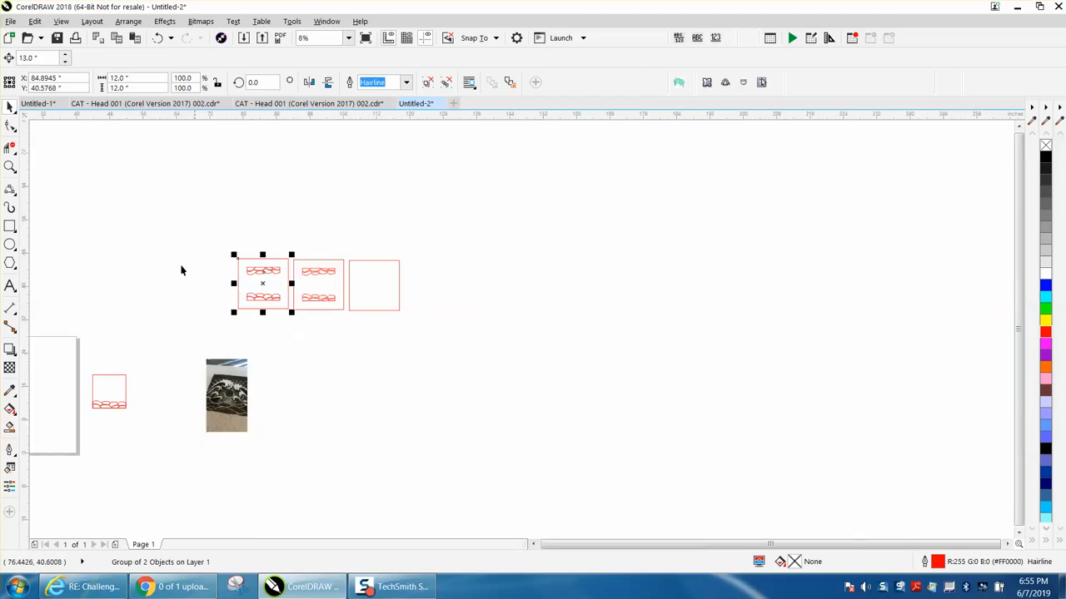
{"action": "left_click", "coordinate": [10, 166]}
{"action": "left_click_drag", "start_coordinate": [231, 255], "coordinate": [518, 342]}
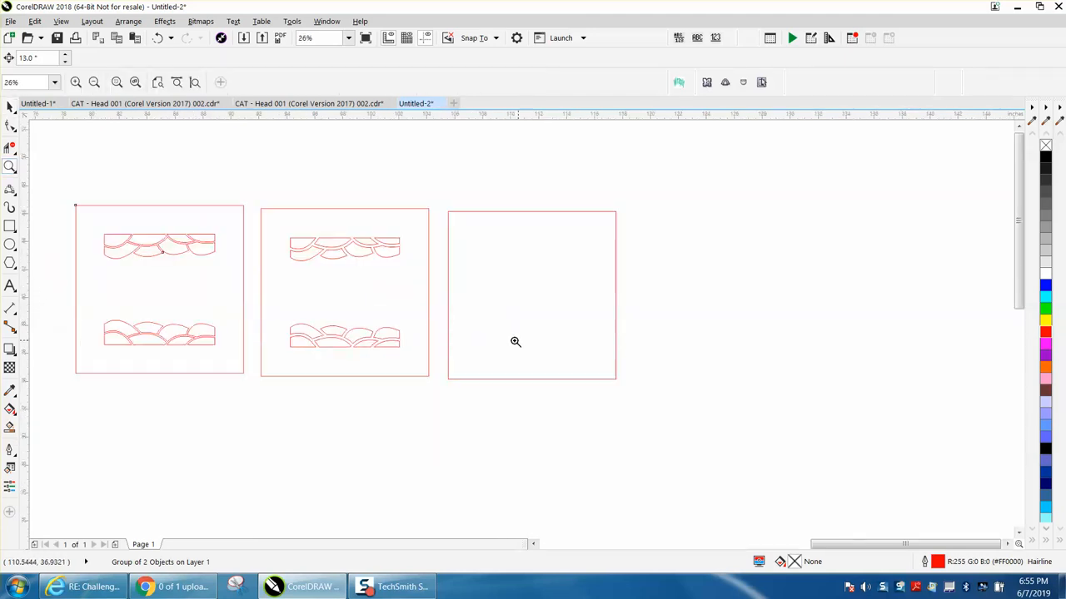
Step: Smart-fill the blank 12-inch square with blue and no outline
{"action": "left_click", "coordinate": [10, 426]}
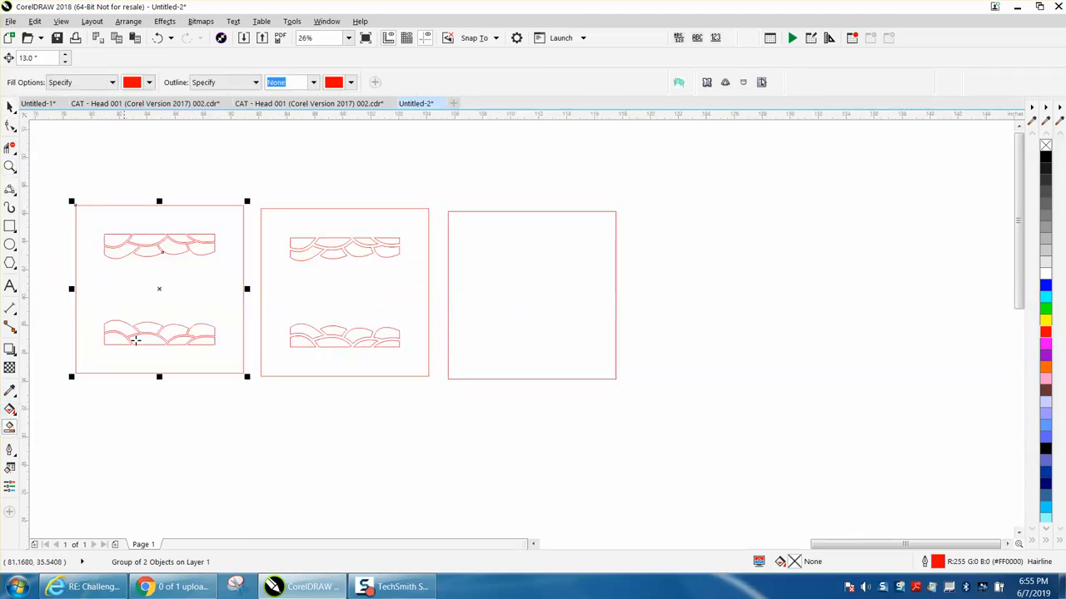
{"action": "left_click", "coordinate": [150, 82]}
{"action": "scroll", "coordinate": [180, 204], "scroll_direction": "up", "scroll_amount": 3}
{"action": "left_click", "coordinate": [180, 192]}
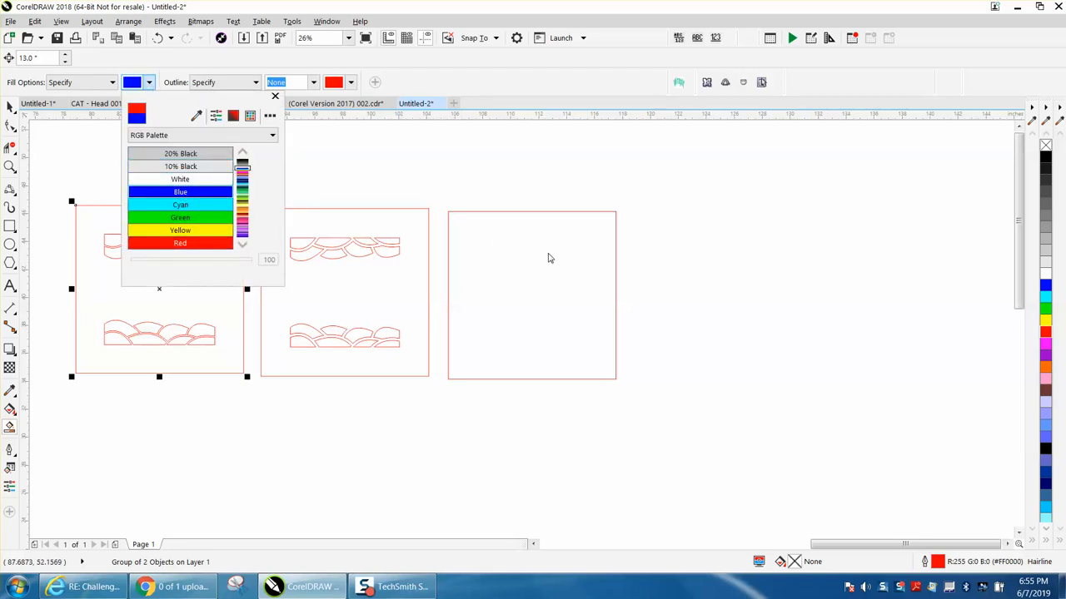
{"action": "left_click", "coordinate": [548, 253]}
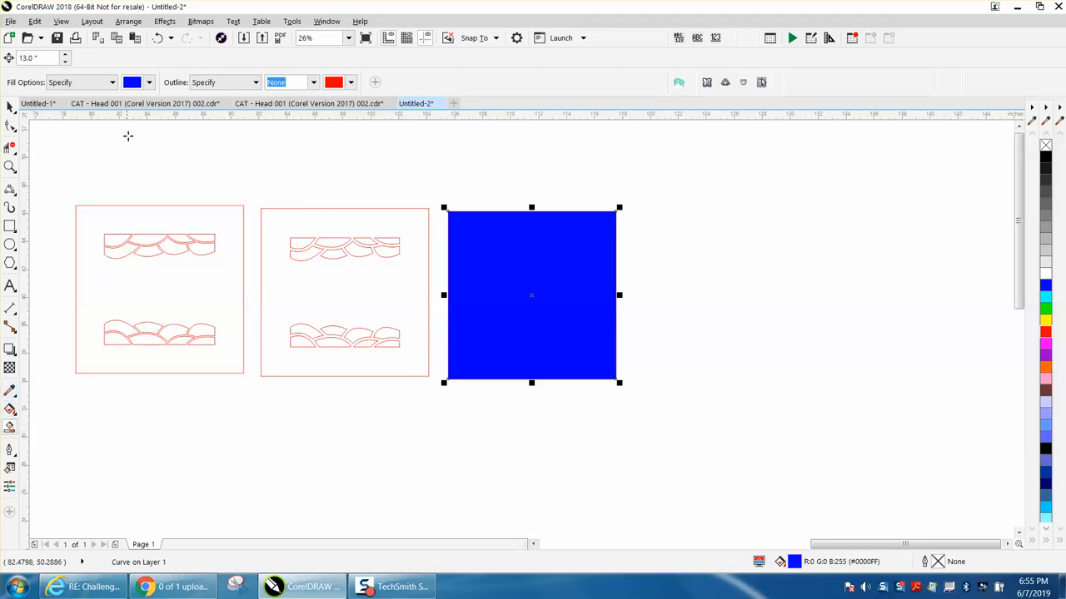
Step: Smart-fill the middle layer with green around its wave cutouts
{"action": "left_click", "coordinate": [148, 83]}
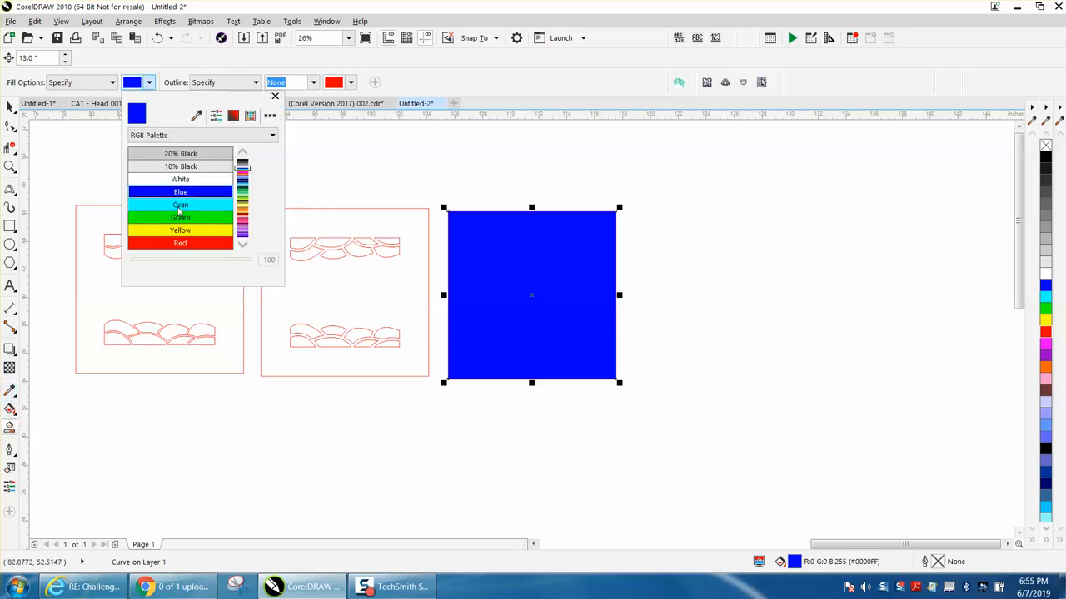
{"action": "left_click", "coordinate": [181, 219]}
{"action": "left_click", "coordinate": [309, 224]}
{"action": "left_click", "coordinate": [309, 222]}
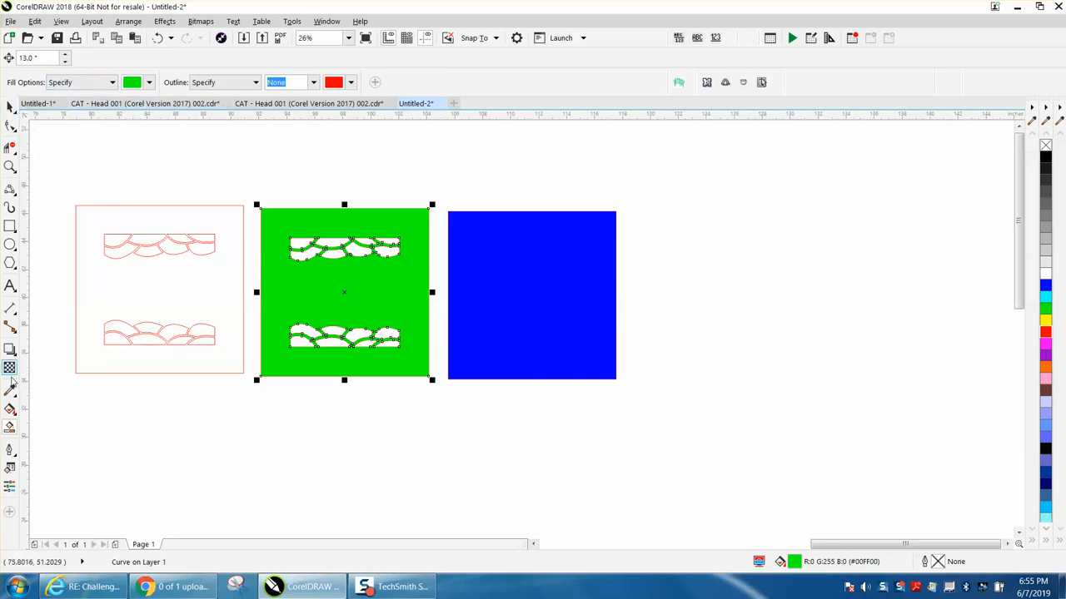
Step: Smart-fill the remaining outlined layer with red around its wave cutouts
{"action": "left_click", "coordinate": [148, 83]}
{"action": "left_click", "coordinate": [175, 242]}
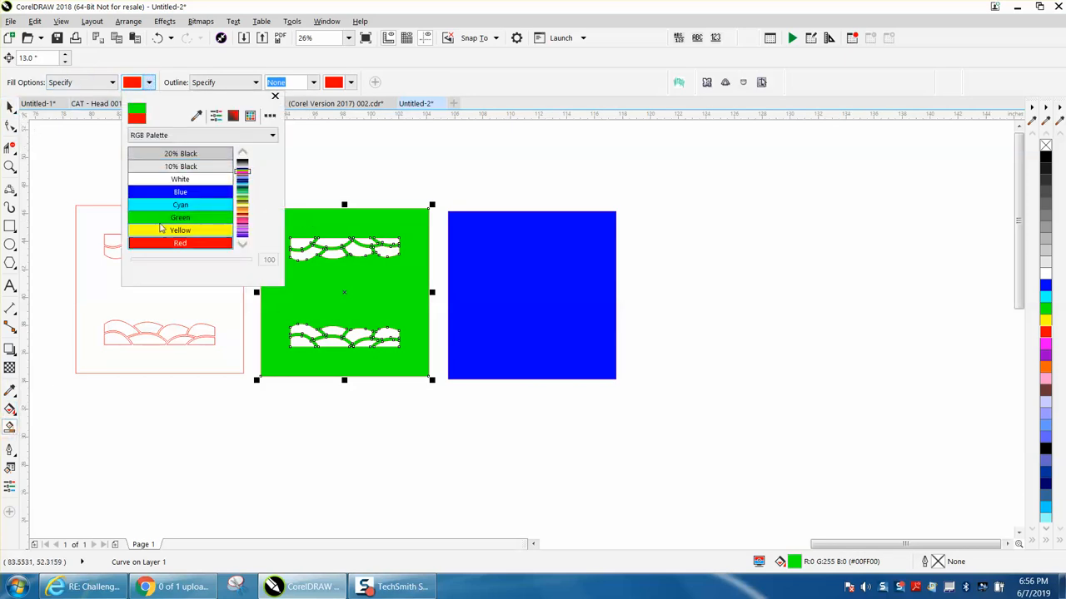
{"action": "left_click", "coordinate": [114, 220]}
{"action": "left_click", "coordinate": [112, 214]}
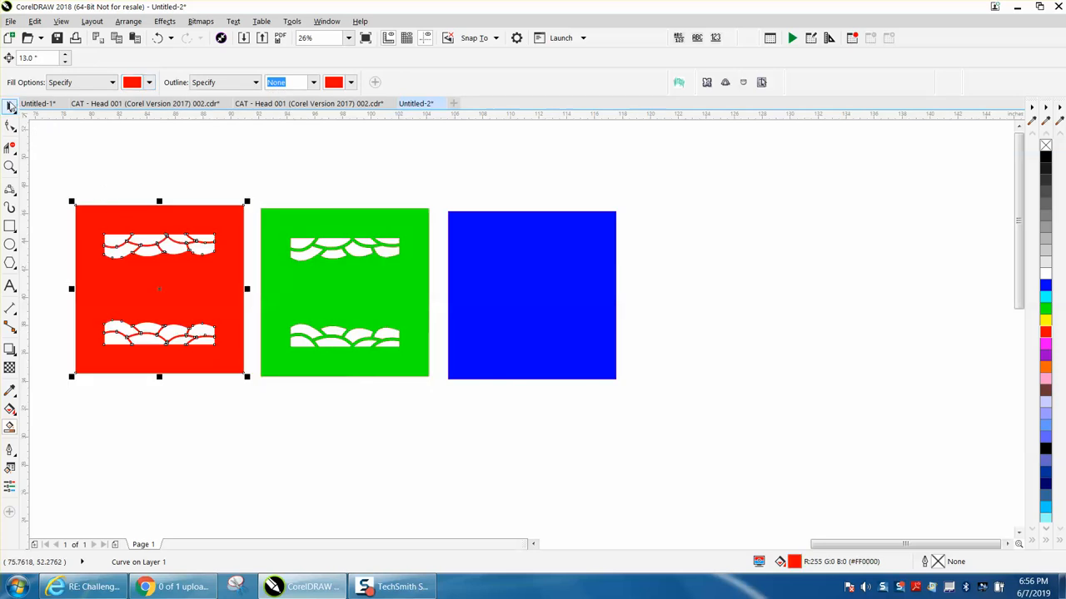
{"action": "left_click", "coordinate": [10, 106]}
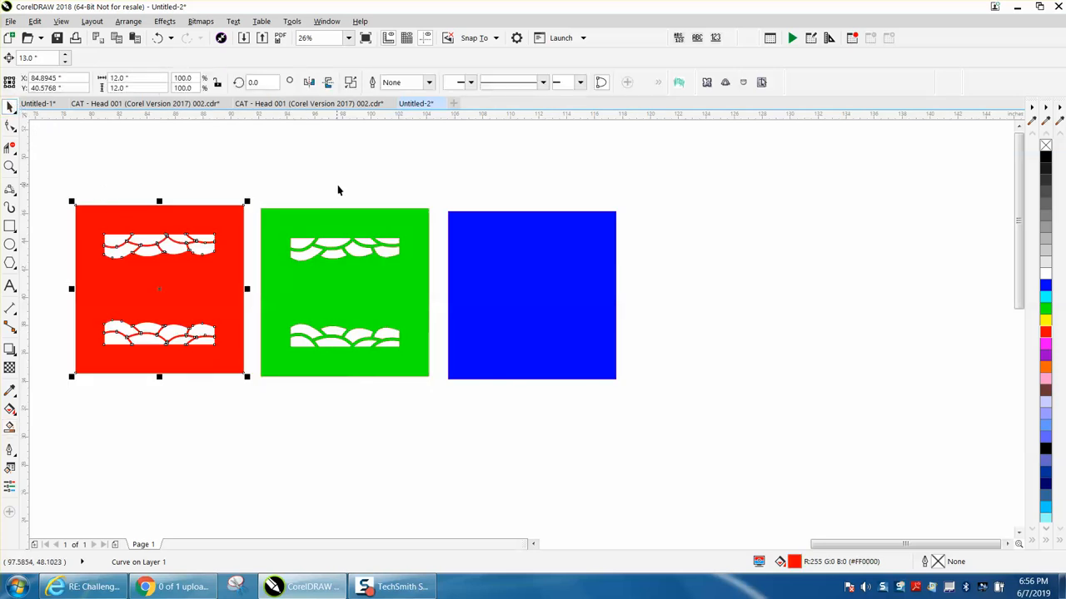
Step: Move the green fill shape onto the blue square, aligning their upper-left corners
{"action": "left_click", "coordinate": [262, 211]}
{"action": "left_click_drag", "start_coordinate": [259, 210], "coordinate": [447, 214]}
{"action": "left_click_drag", "start_coordinate": [137, 207], "coordinate": [213, 213]}
{"action": "left_click", "coordinate": [158, 38]}
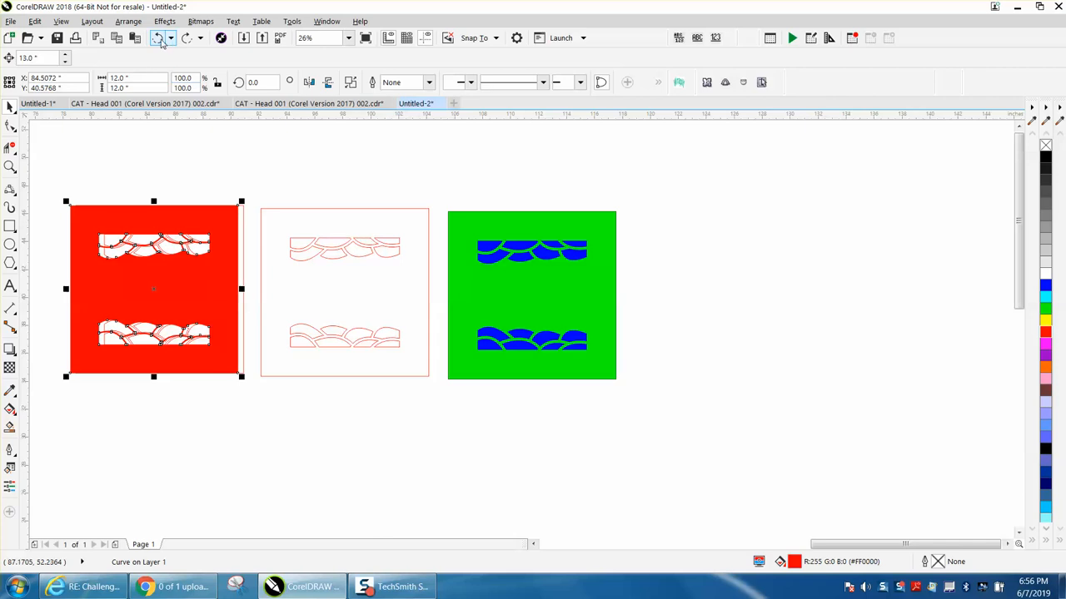
{"action": "left_click", "coordinate": [161, 40]}
{"action": "left_click", "coordinate": [226, 128]}
Step: Move the red fill shape onto the green and blue stack, aligning their upper-left corners
{"action": "left_click", "coordinate": [86, 212]}
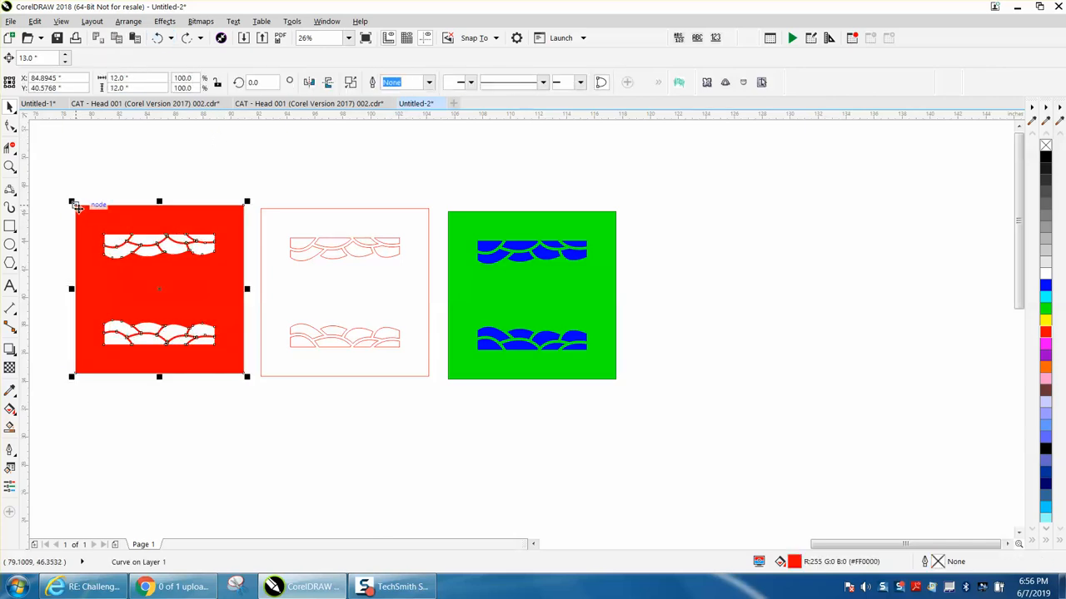
{"action": "left_click_drag", "start_coordinate": [73, 205], "coordinate": [450, 213]}
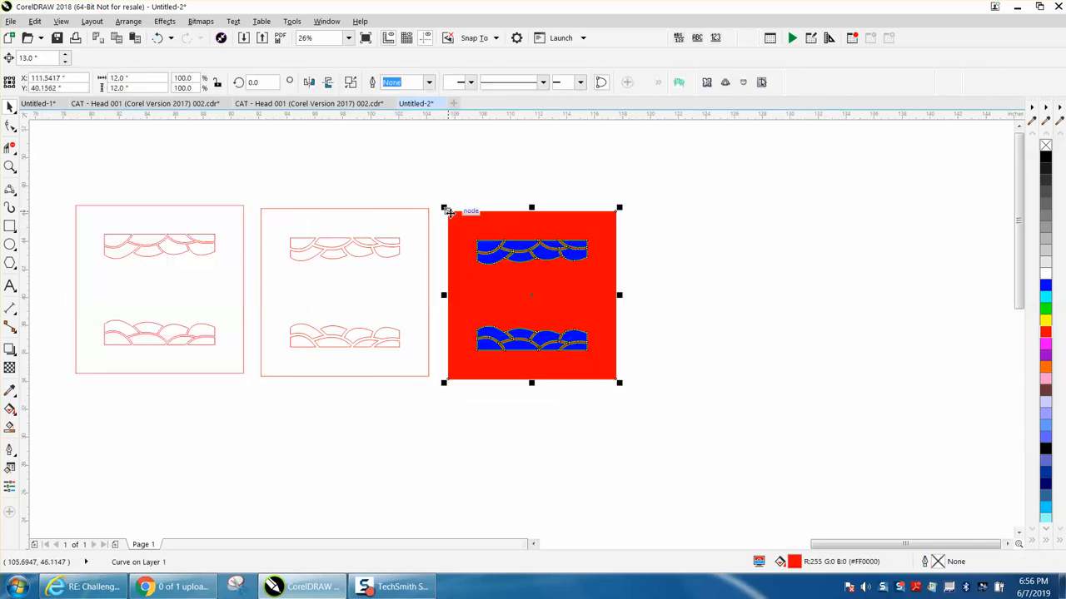
Step: Examine the stacked red, green and blue layers up close and compare them with the reference photo
{"action": "left_click", "coordinate": [10, 166]}
{"action": "left_click_drag", "start_coordinate": [443, 206], "coordinate": [619, 366]}
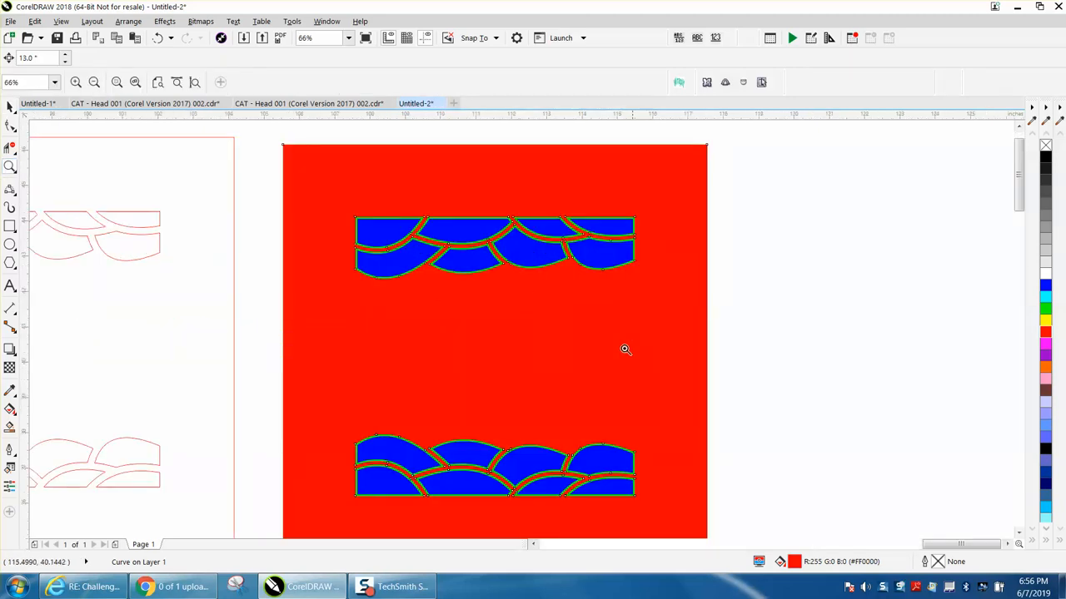
{"action": "scroll", "coordinate": [575, 296], "scroll_direction": "down", "scroll_amount": 3}
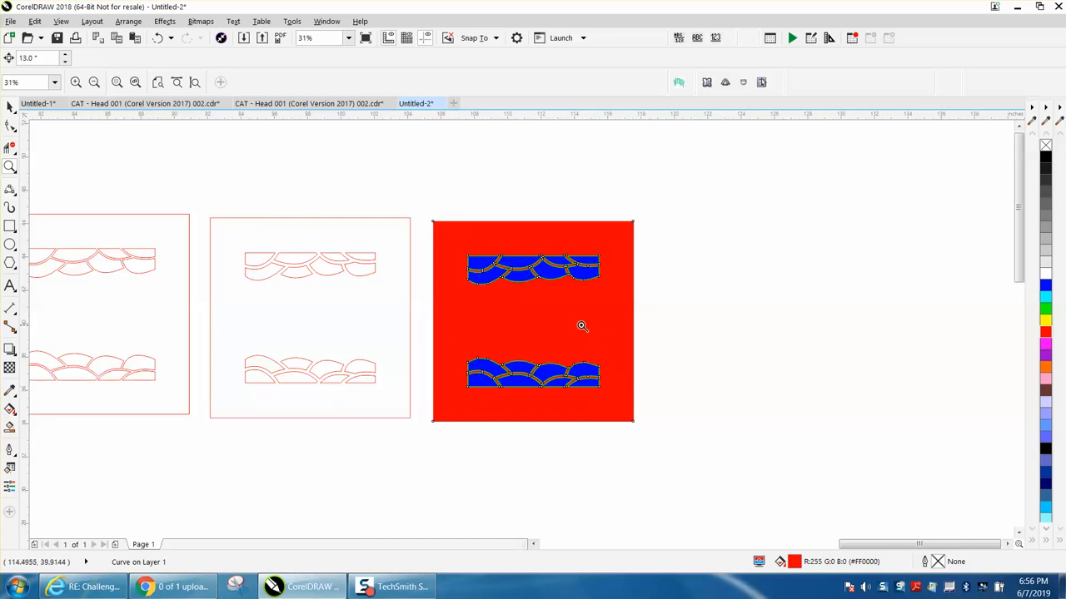
{"action": "scroll", "coordinate": [580, 325], "scroll_direction": "down", "scroll_amount": 1}
{"action": "left_click_drag", "start_coordinate": [253, 486], "coordinate": [322, 519]}
{"action": "scroll", "coordinate": [330, 439], "scroll_direction": "down", "scroll_amount": 2}
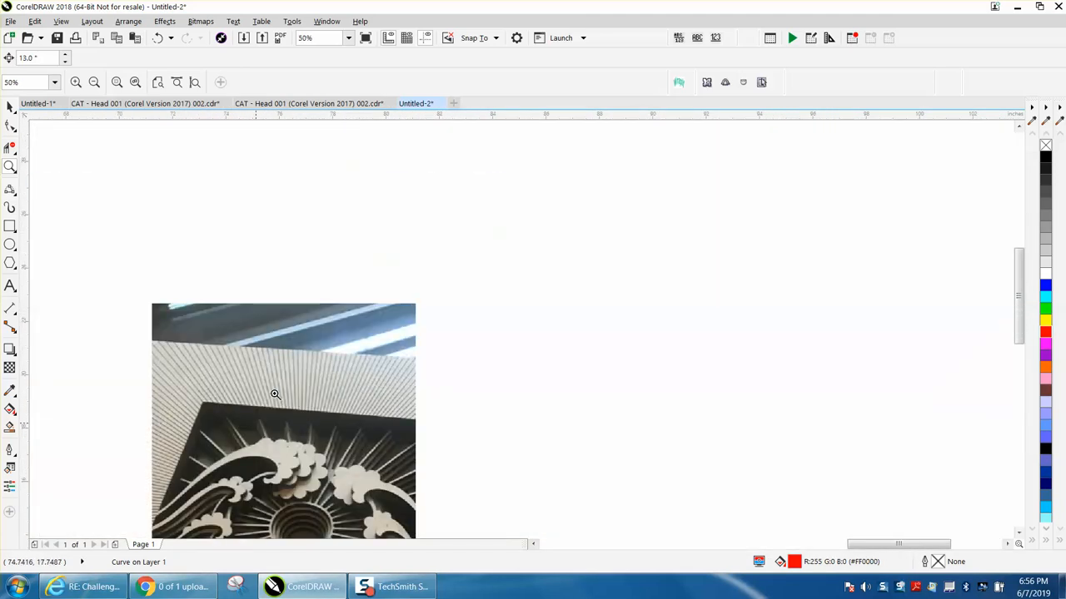
{"action": "scroll", "coordinate": [241, 368], "scroll_direction": "down", "scroll_amount": 2}
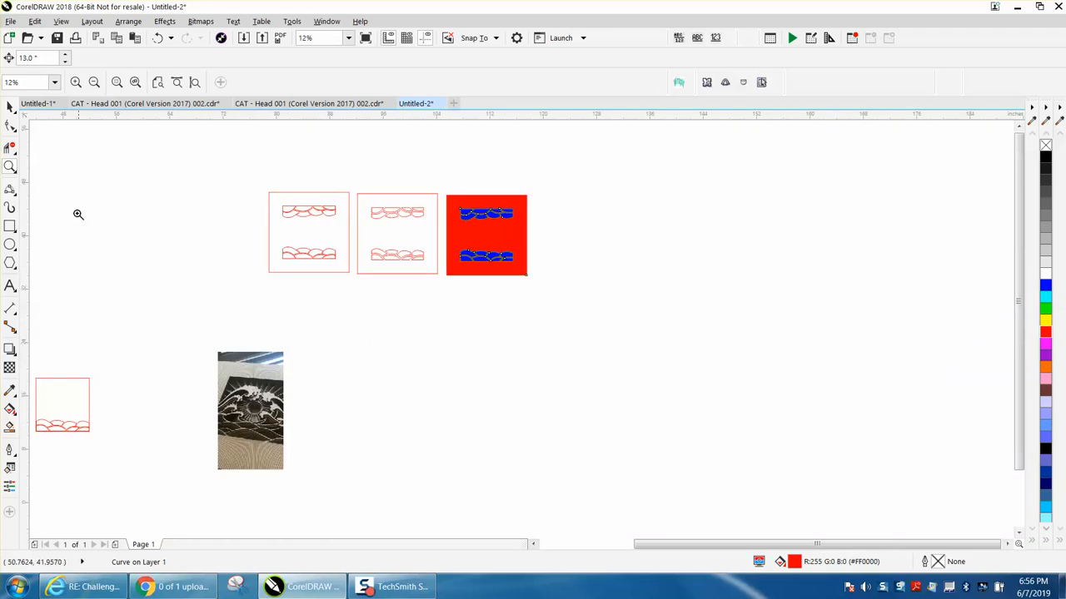
{"action": "left_click_drag", "start_coordinate": [408, 177], "coordinate": [617, 307]}
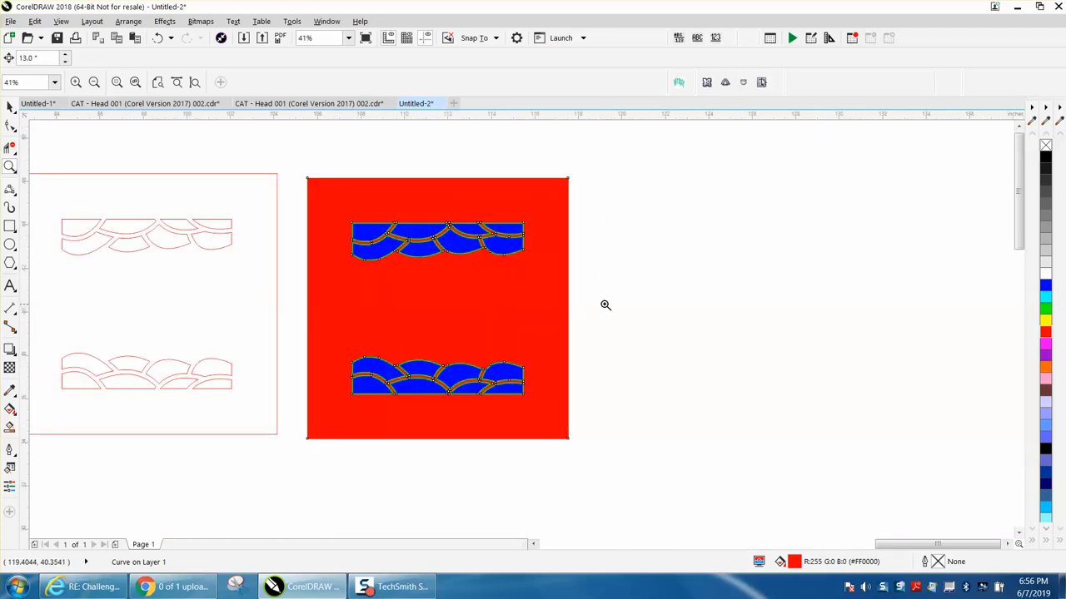